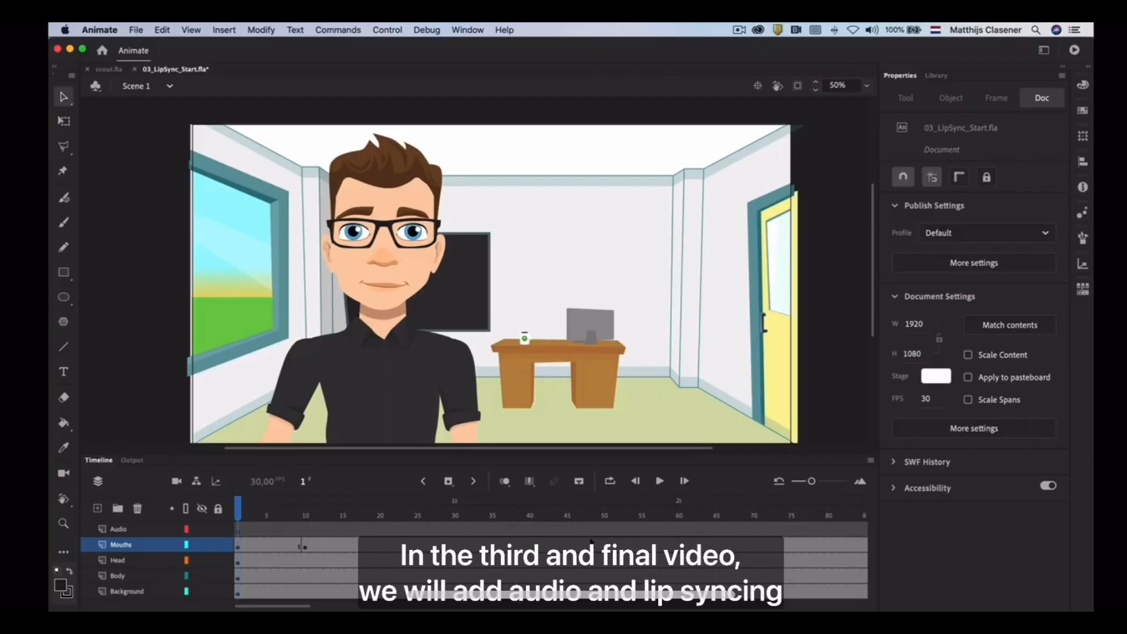
Import the audio file Voice_Matt.wav directly into the library and select it there to preview its waveform
left_click_drag(282, 517, 238, 516)
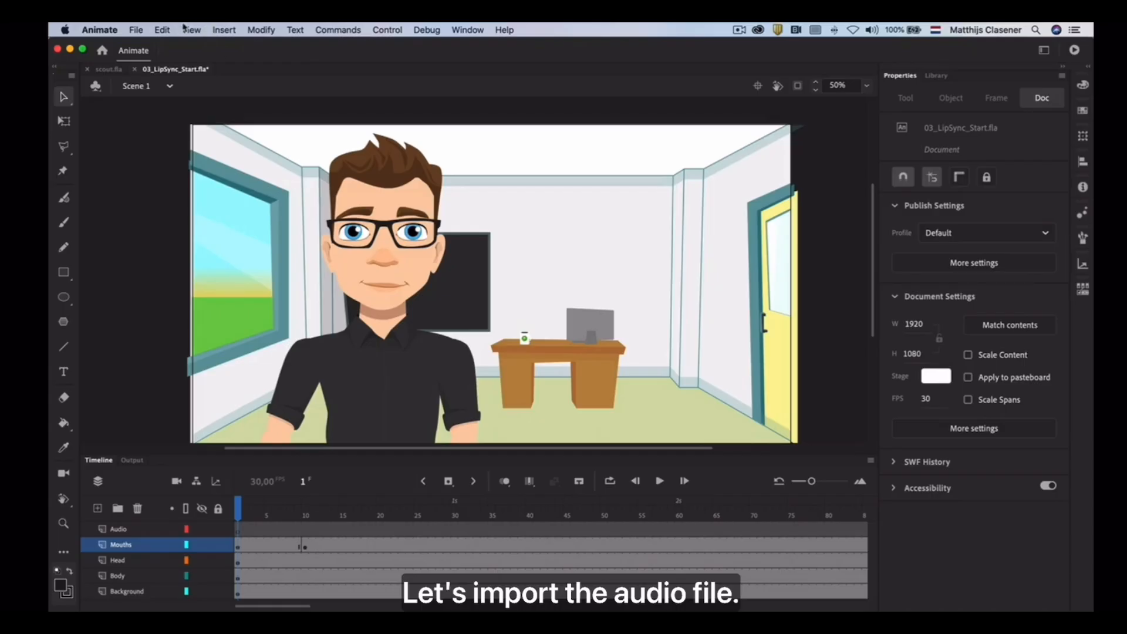
left_click(138, 29)
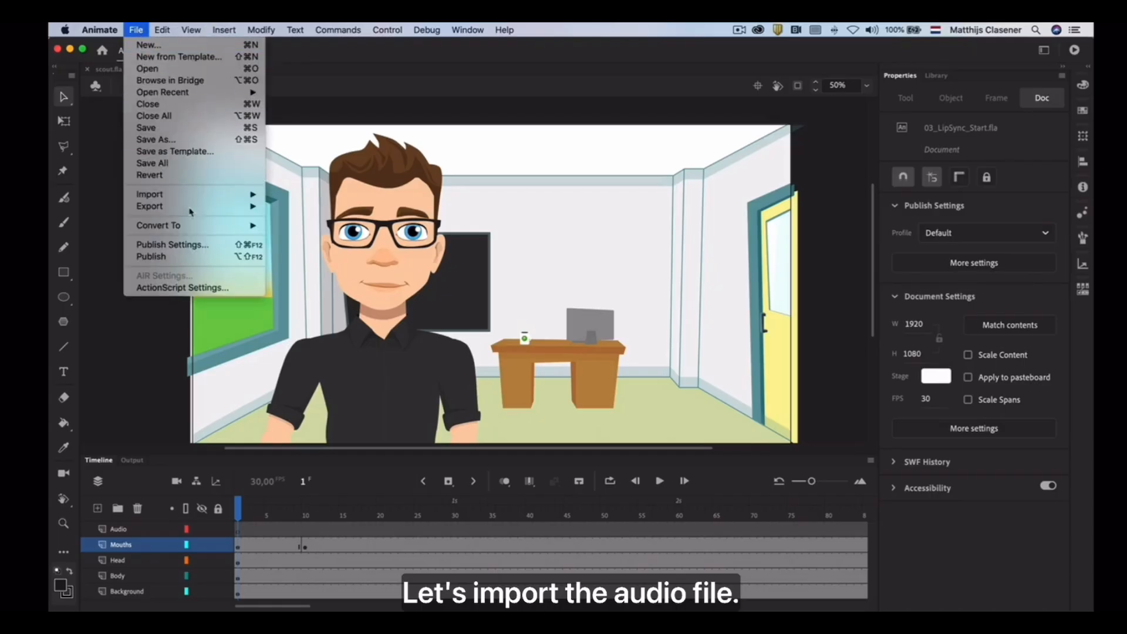
mouse_move(227, 194)
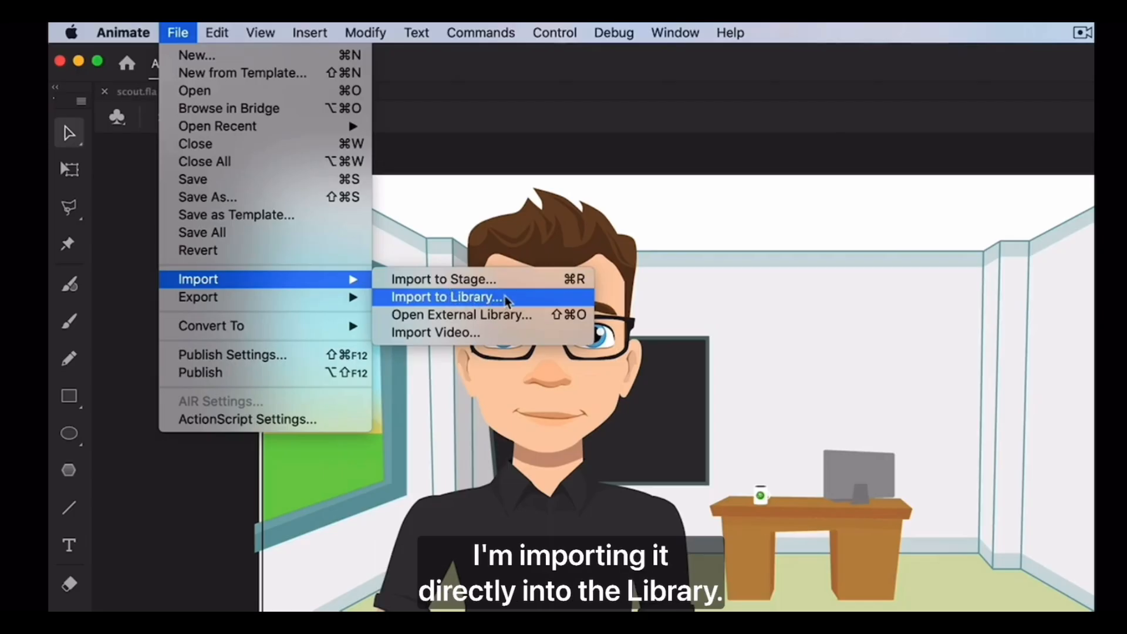
left_click(504, 299)
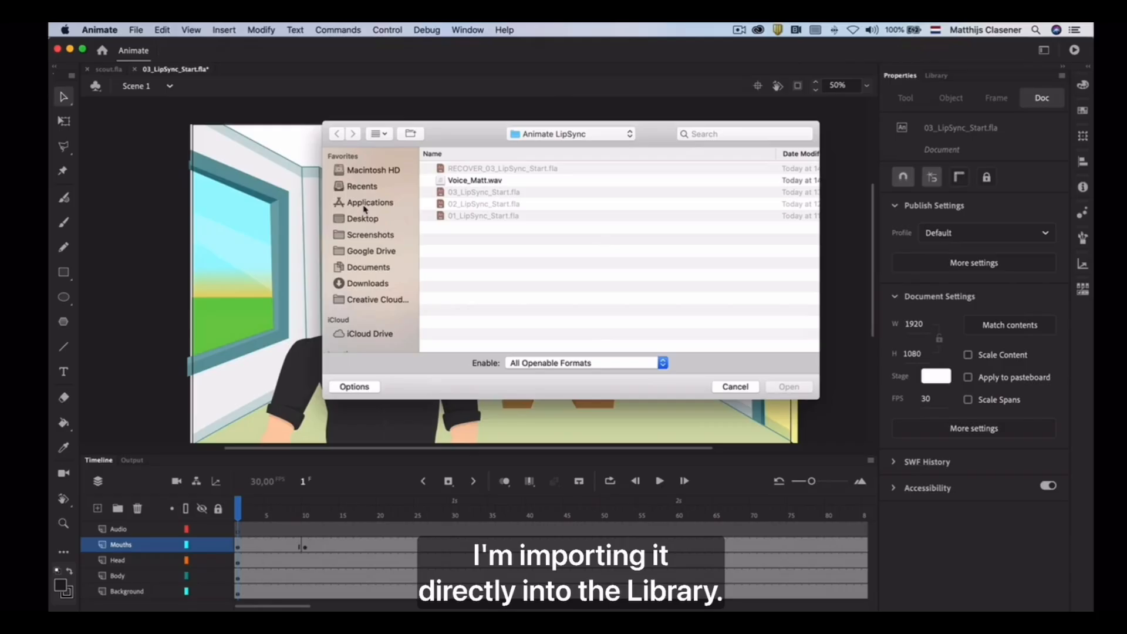
left_click(459, 182)
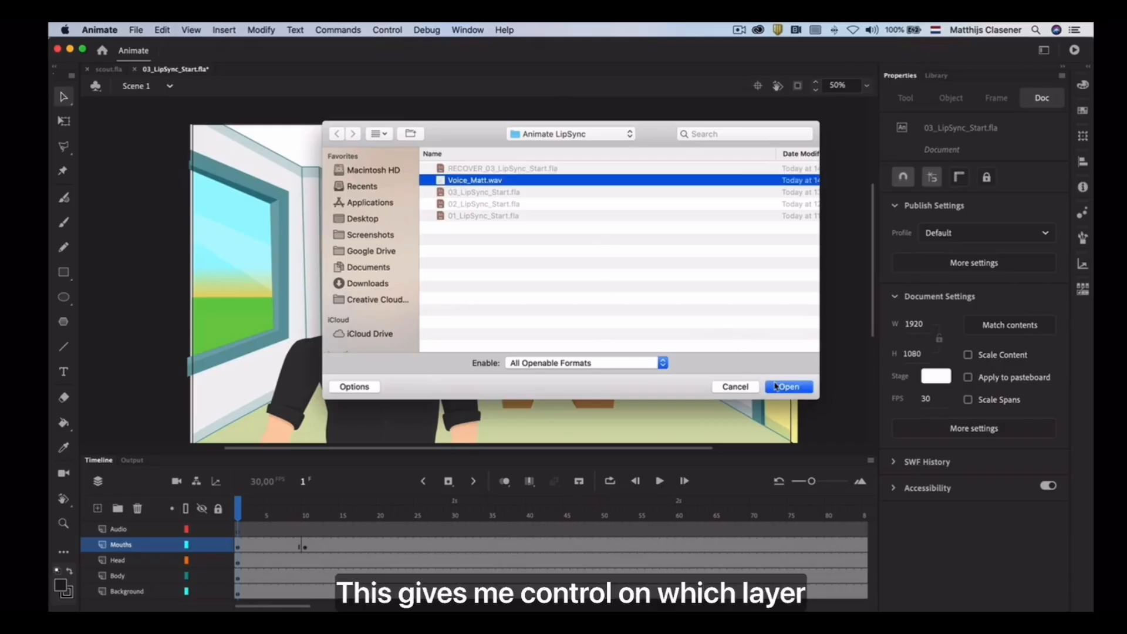
left_click(776, 386)
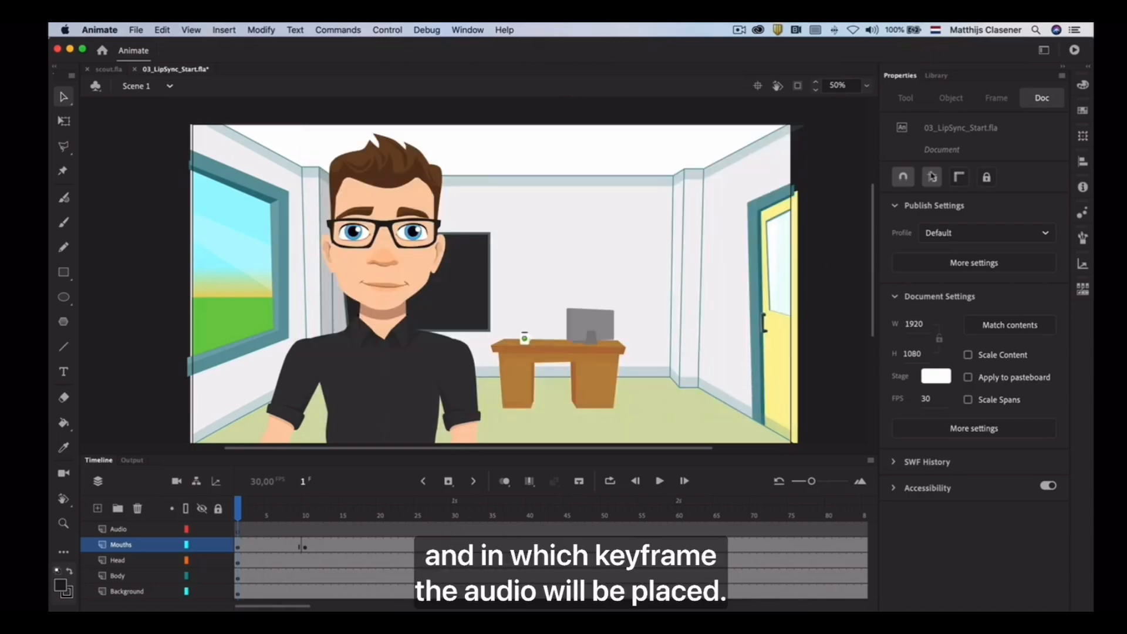
left_click(937, 76)
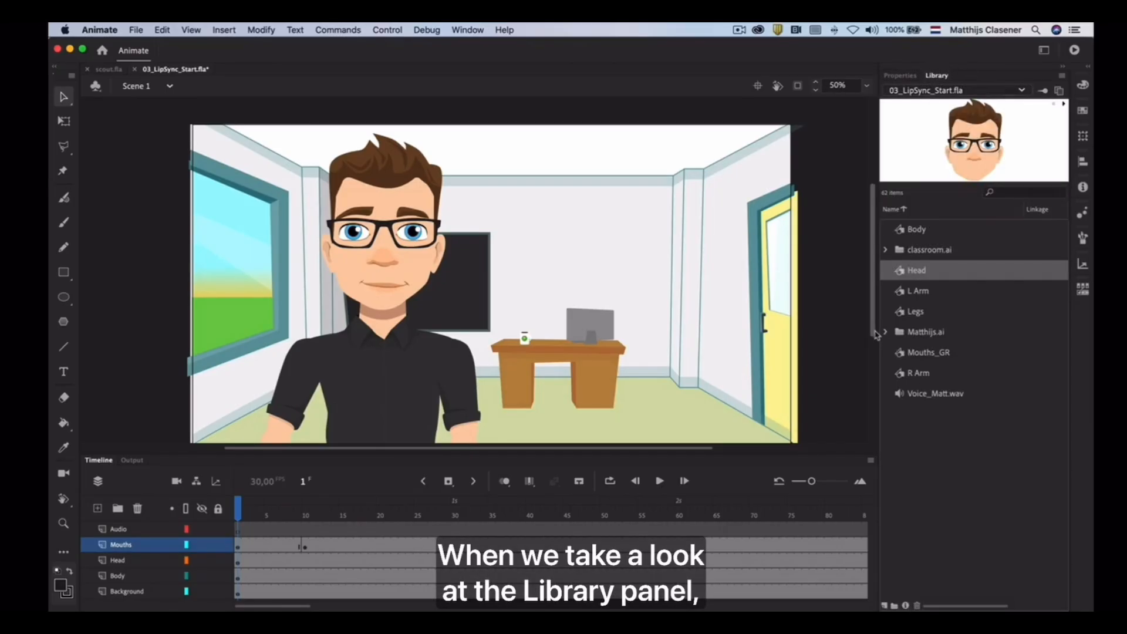
left_click(897, 395)
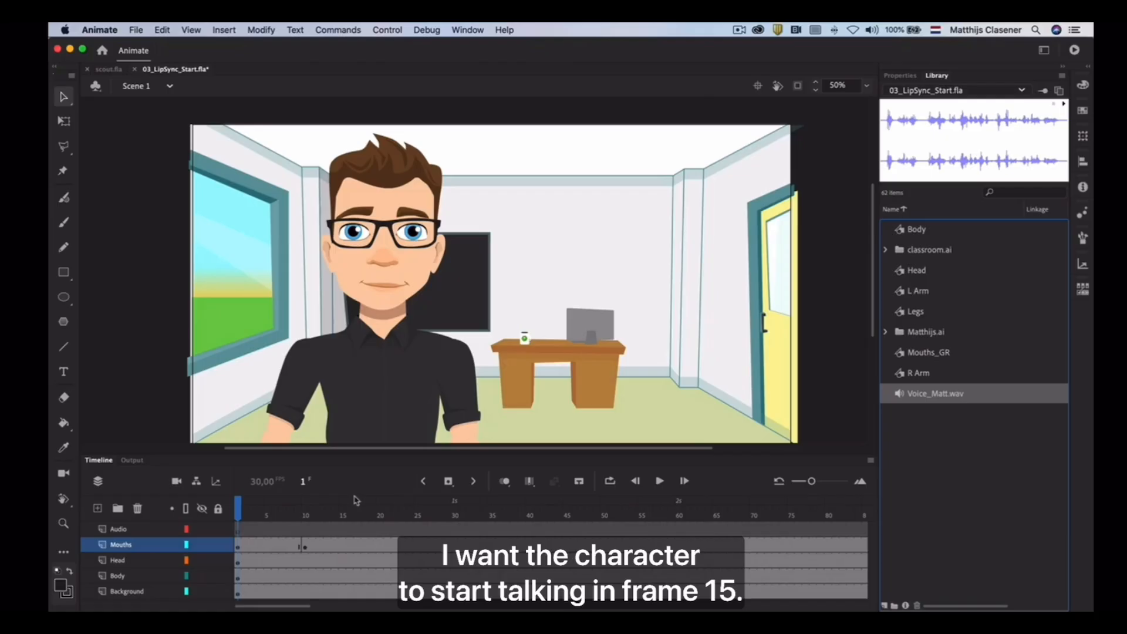
Insert a keyframe at frame 15 of the Audio layer and place Voice_Matt.wav from the library in it
left_click(343, 531)
left_click(343, 530)
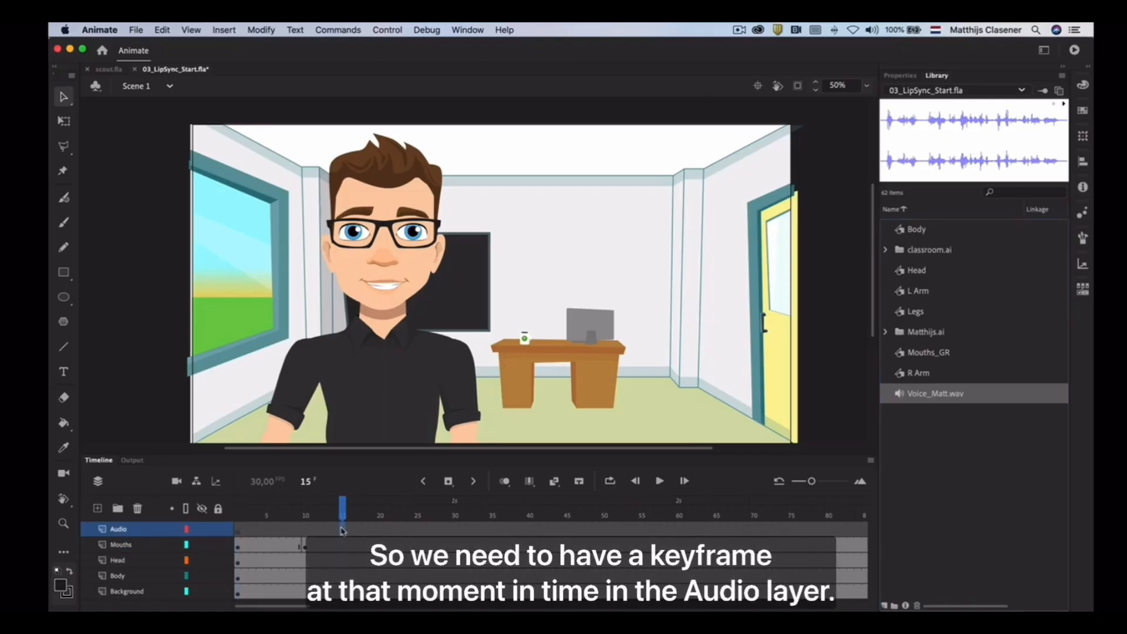
left_click(449, 481)
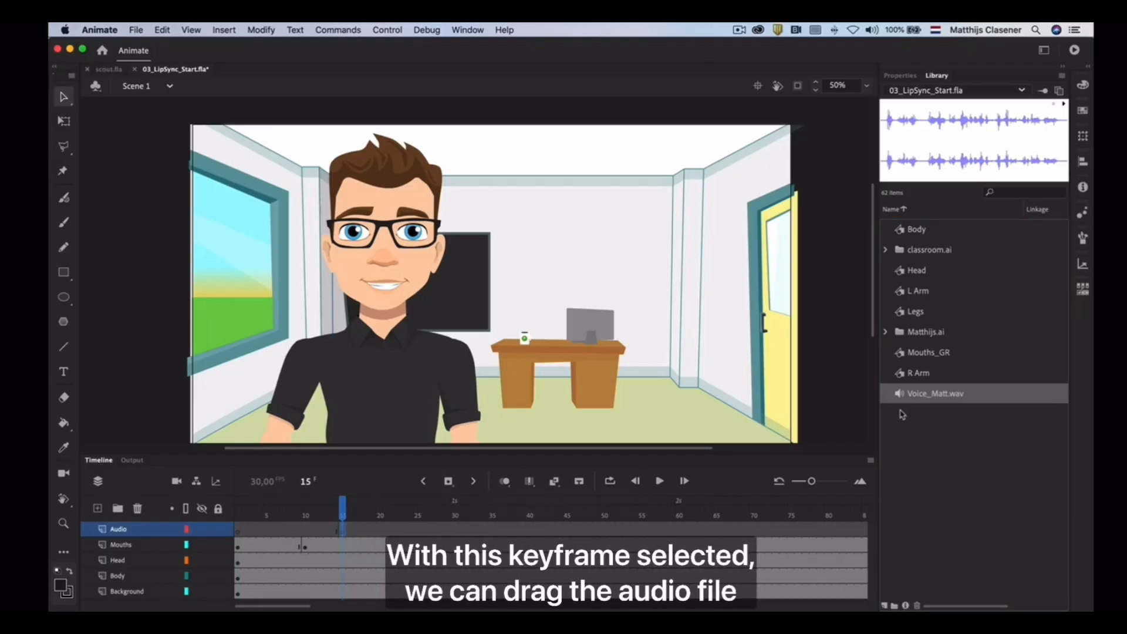
left_click_drag(915, 393, 416, 312)
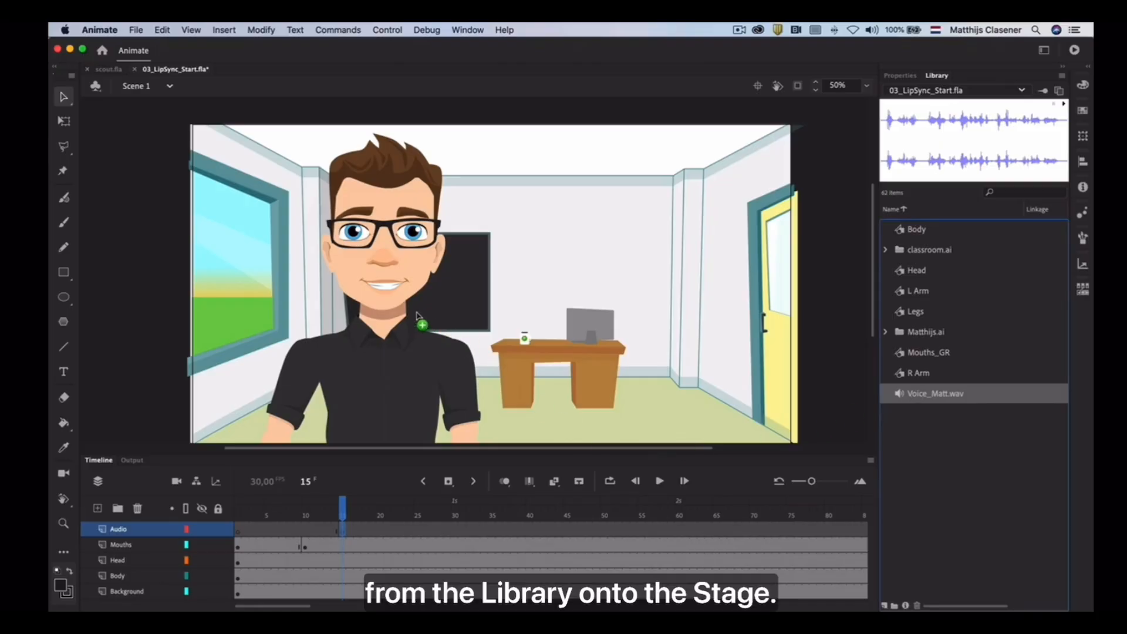
left_click_drag(417, 315, 418, 316)
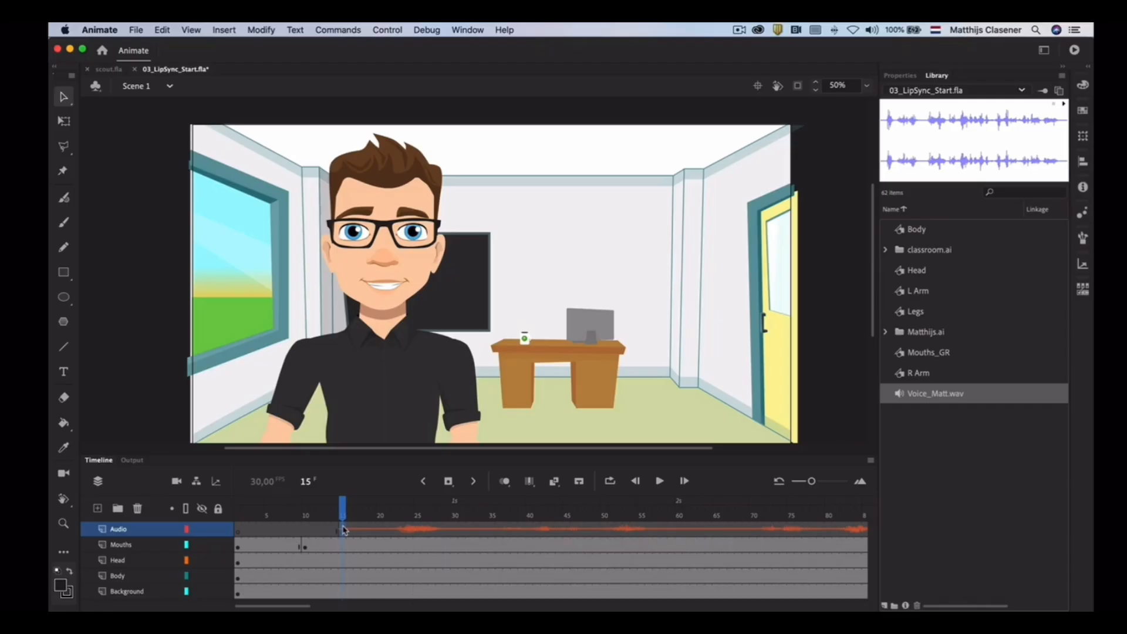
Play the animation with its audio, stop it, move the playhead to frame 30 and test playback from there
left_click(660, 482)
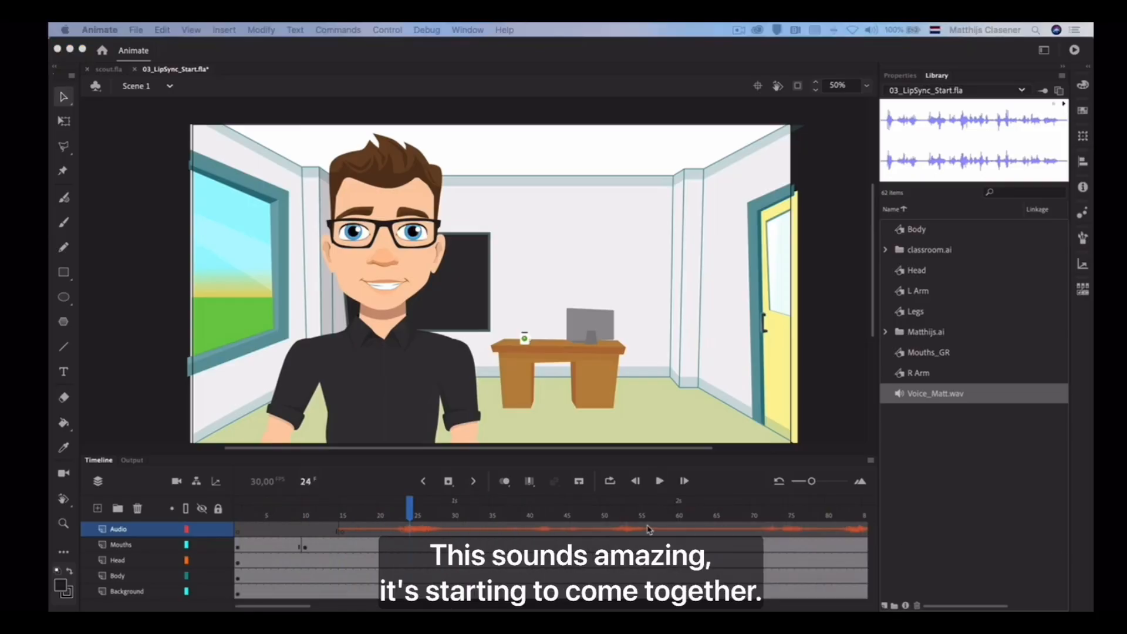
left_click(409, 514)
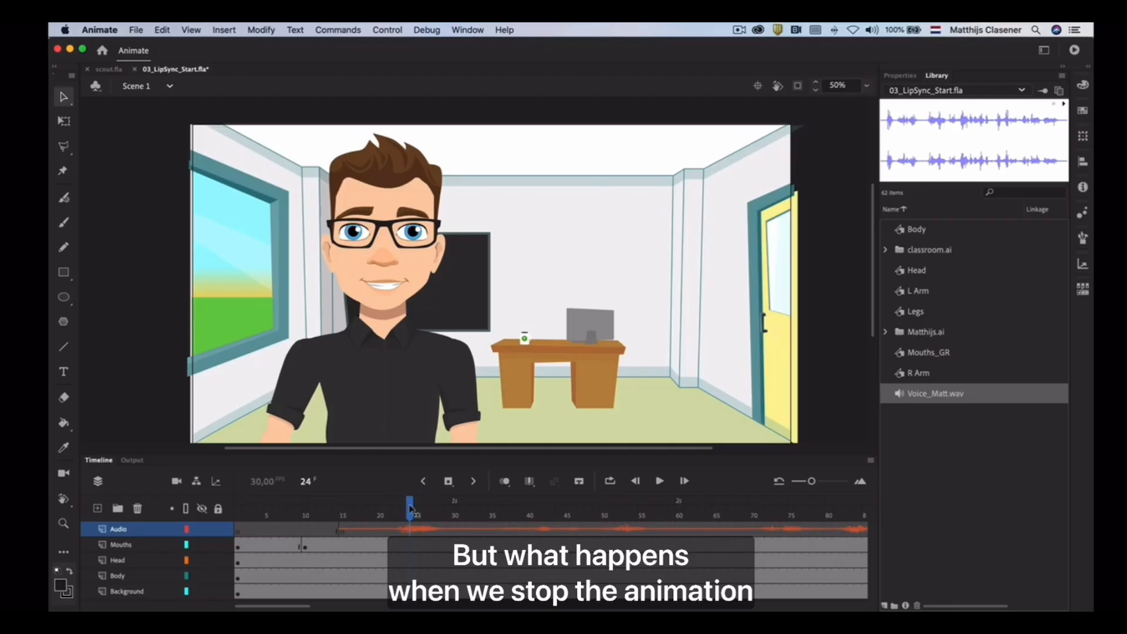
left_click_drag(410, 509, 455, 513)
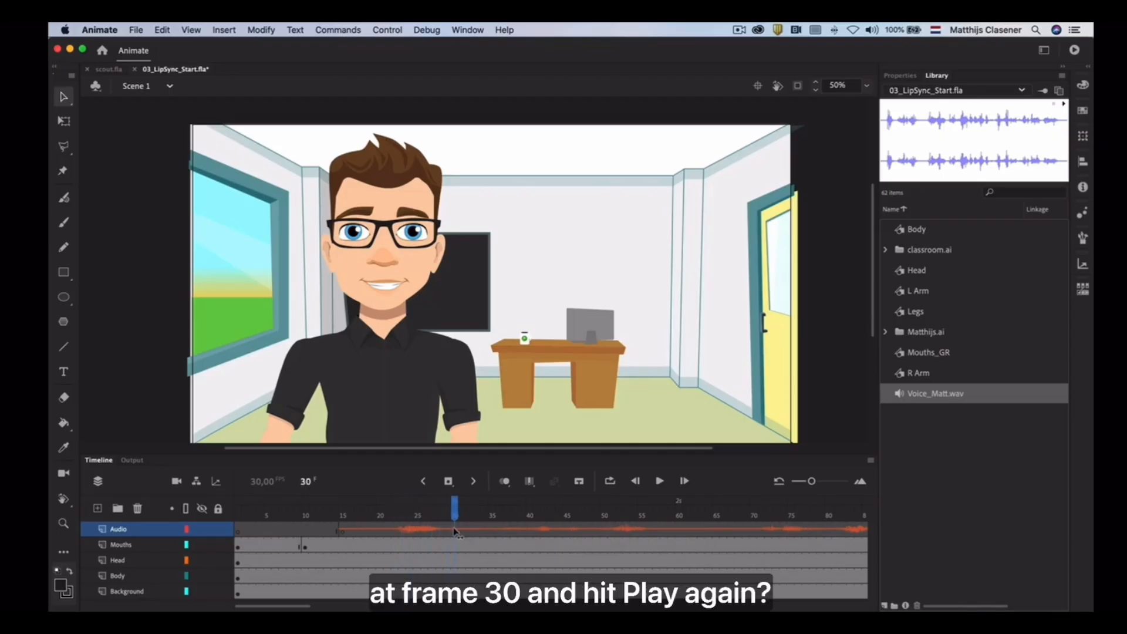
left_click(661, 481)
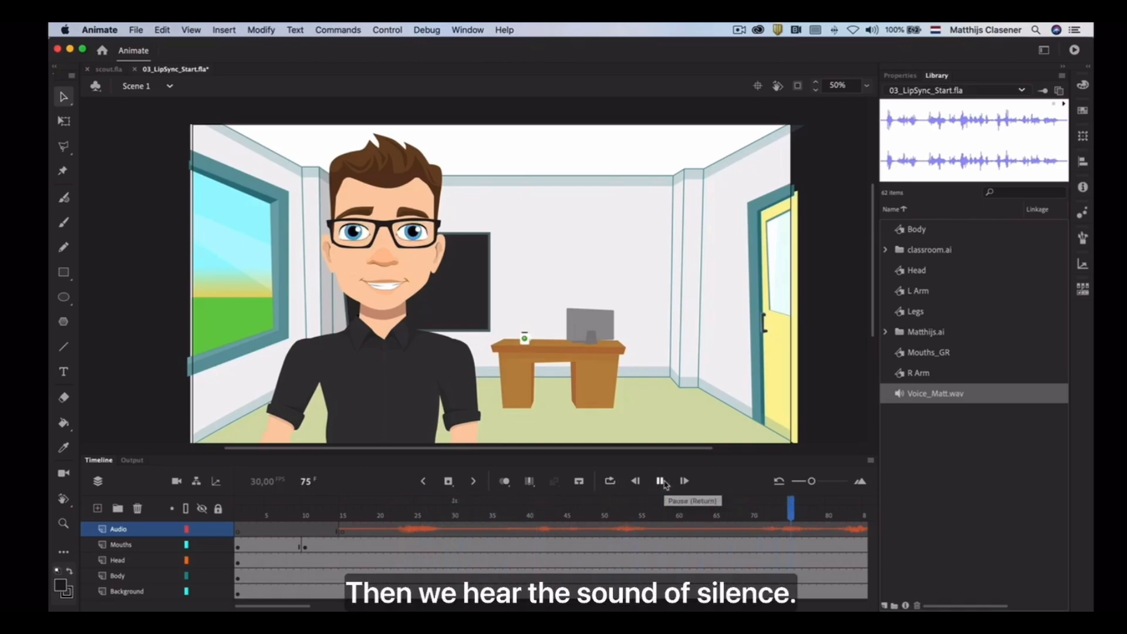
left_click(664, 481)
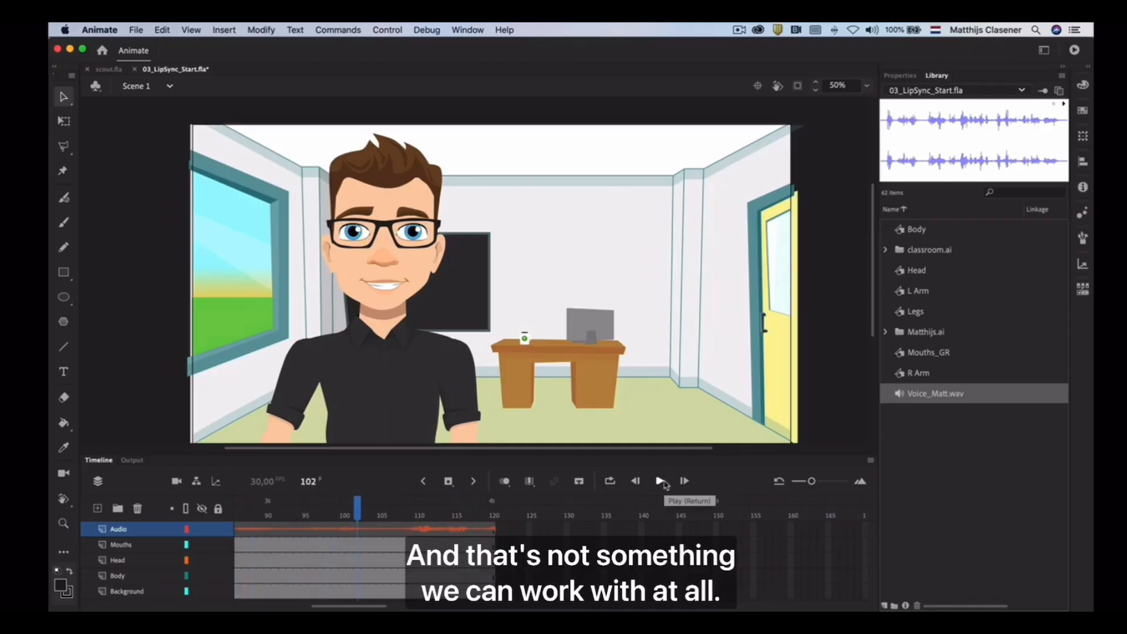
scroll(520, 510, "left", 5)
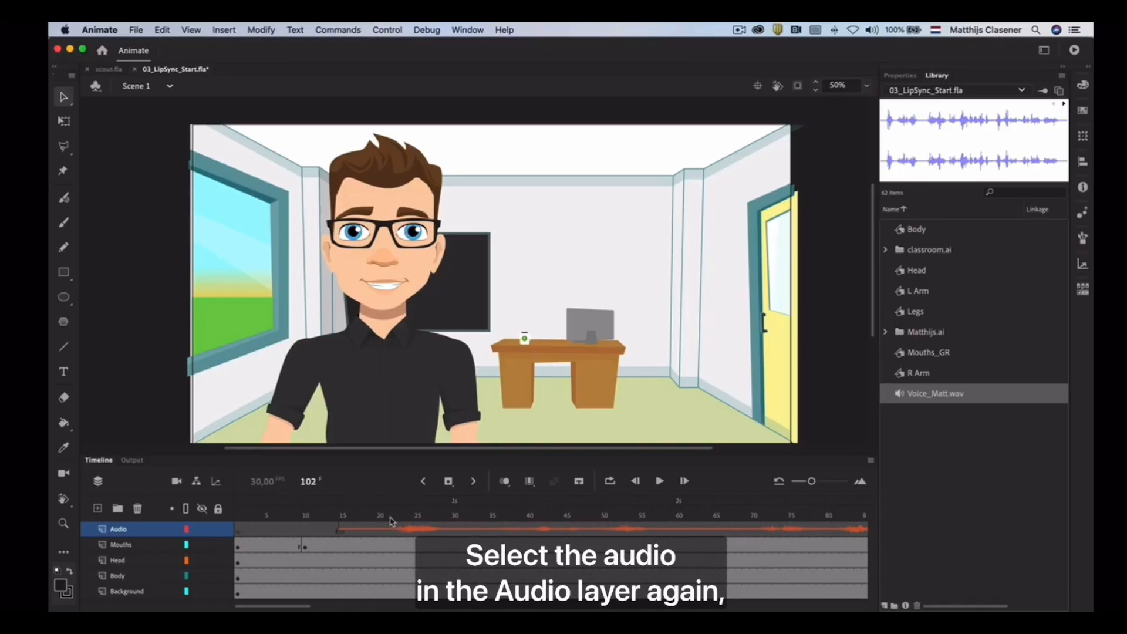
Set the sync option of the sound at frame 15 of the Audio layer to Stream
left_click(413, 529)
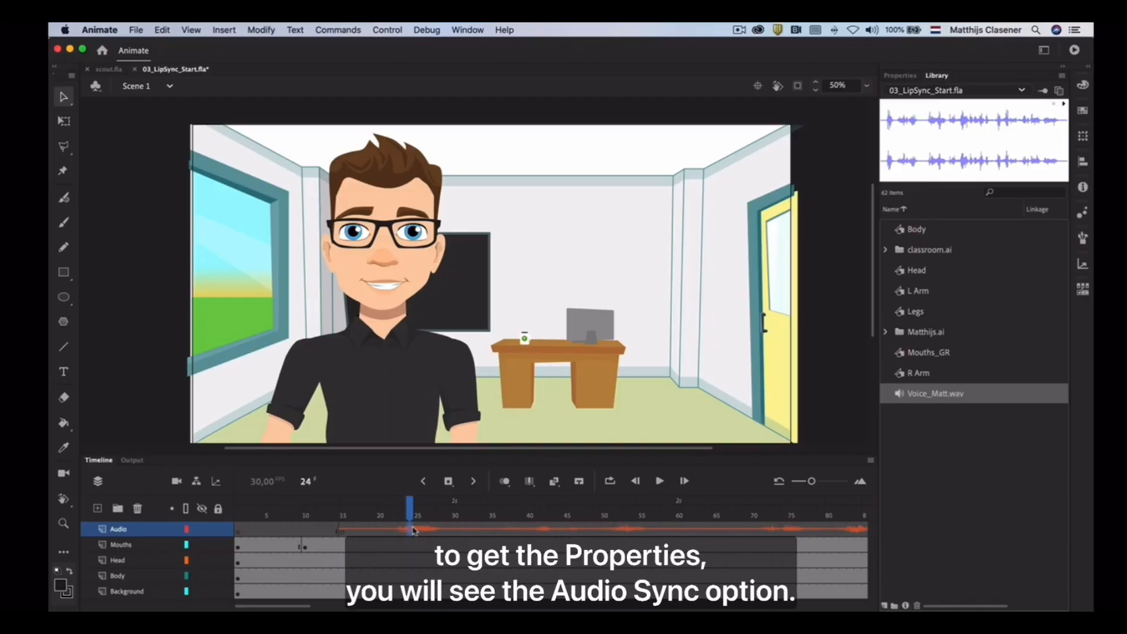
left_click(342, 526)
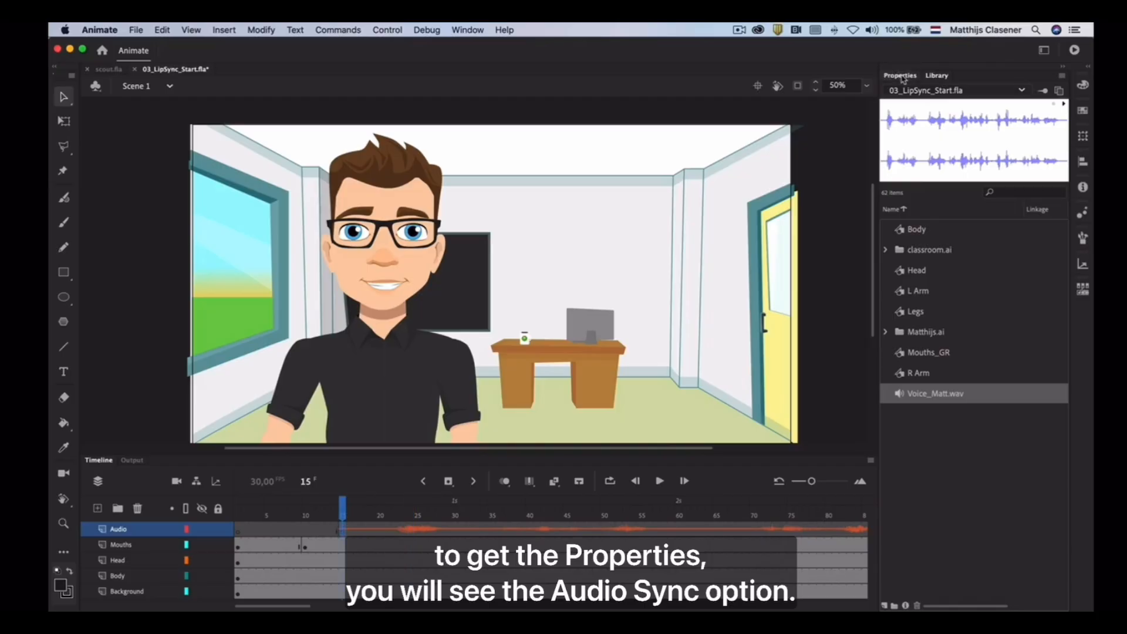
left_click(901, 76)
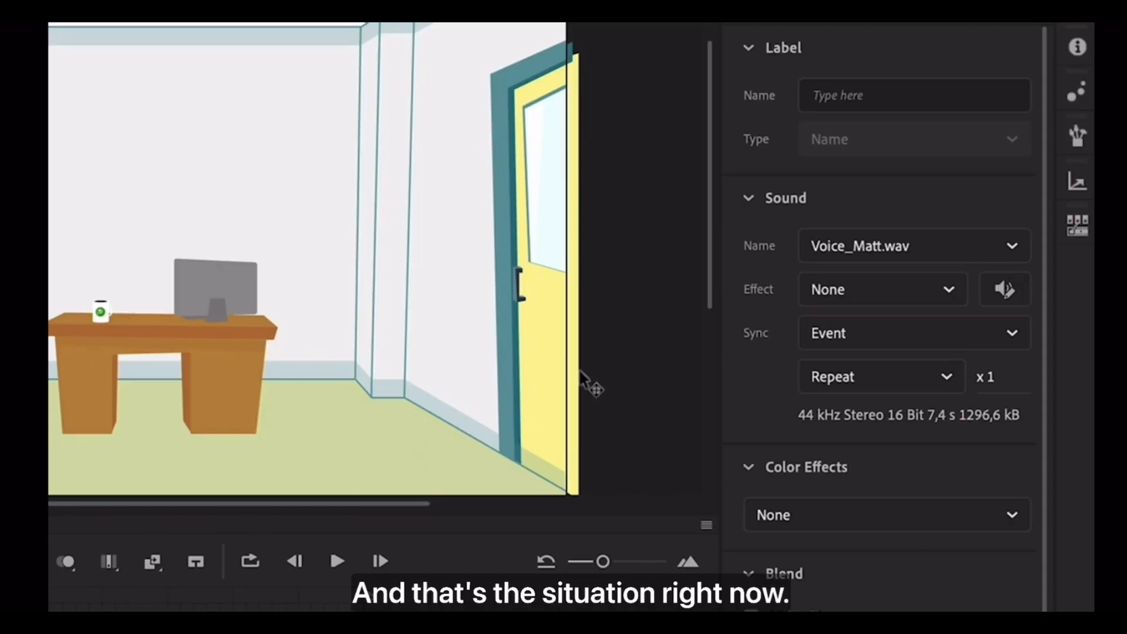
left_click(950, 343)
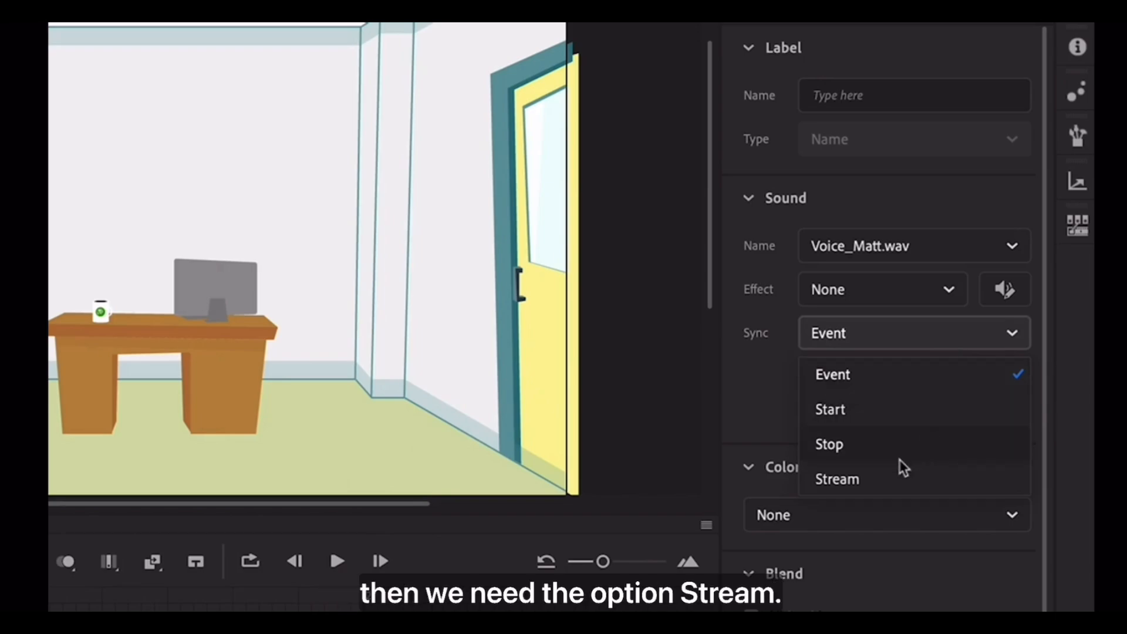
left_click(868, 478)
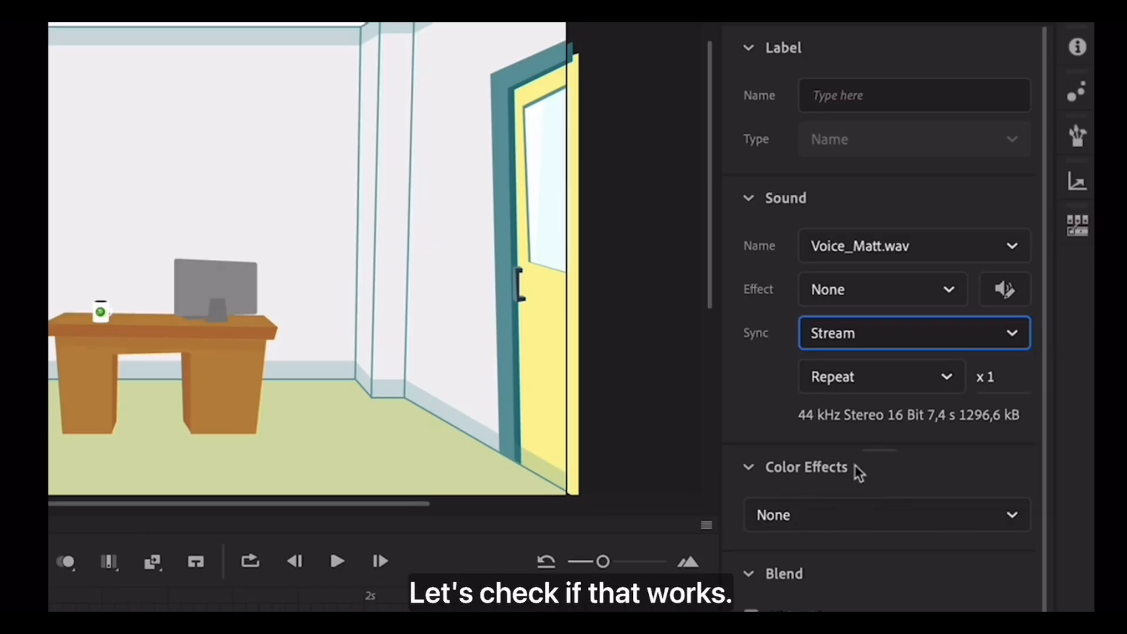
Play, pause and resume the animation to check that the streamed audio follows the playhead
left_click(338, 561)
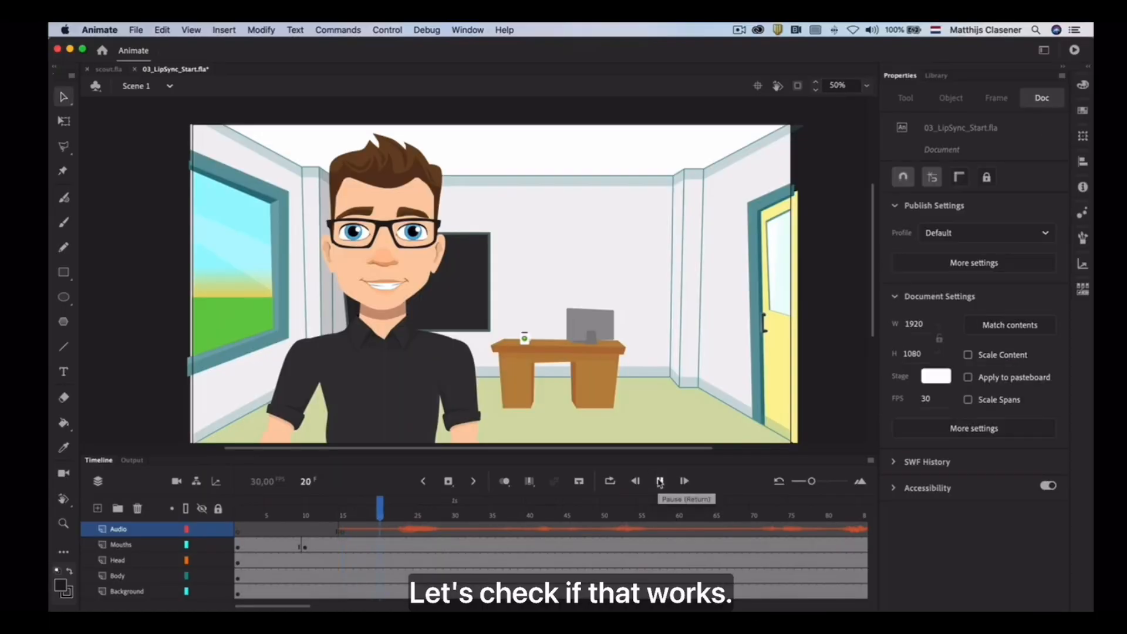
left_click(659, 481)
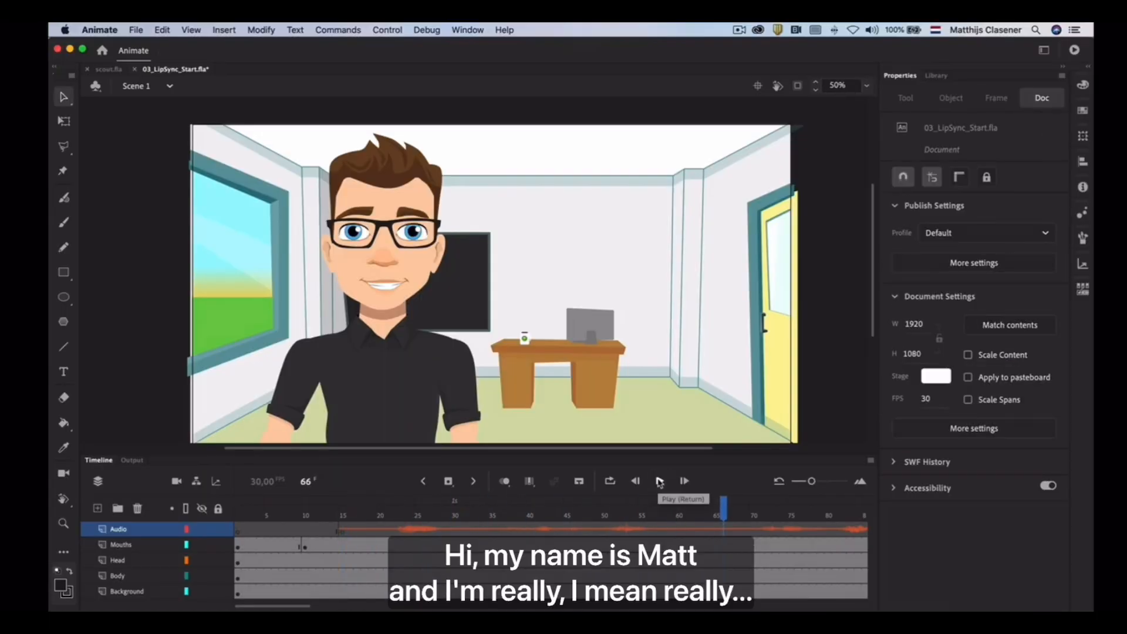
left_click(660, 481)
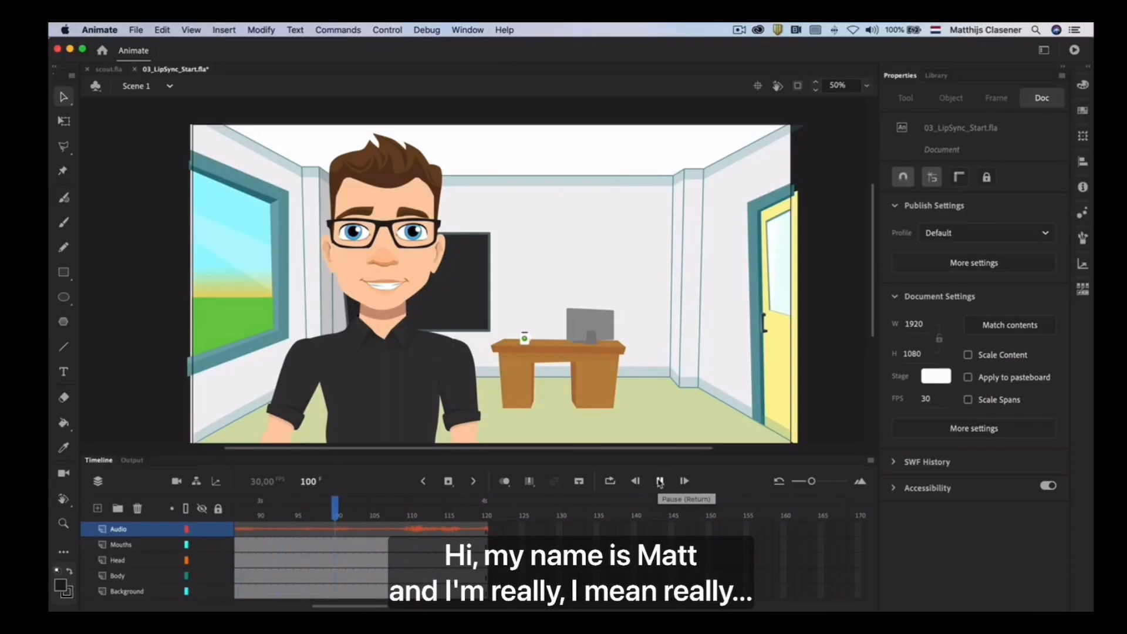
left_click(660, 482)
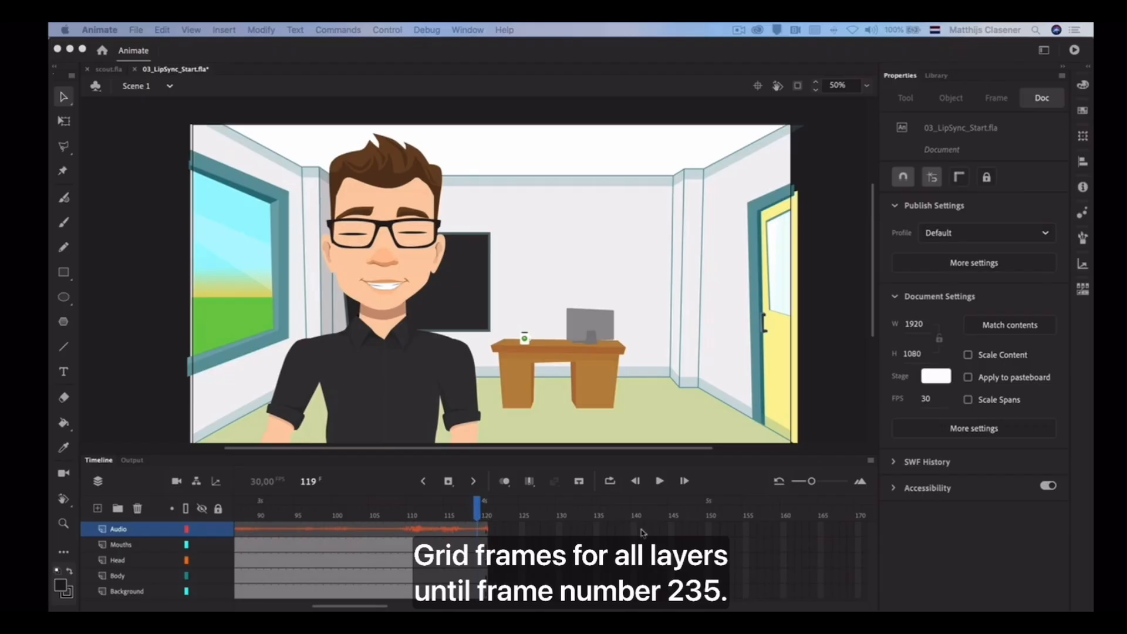
Extend all five layers to frame 235 by inserting regular frames
scroll(643, 533, "right", 2)
scroll(643, 532, "right", 15)
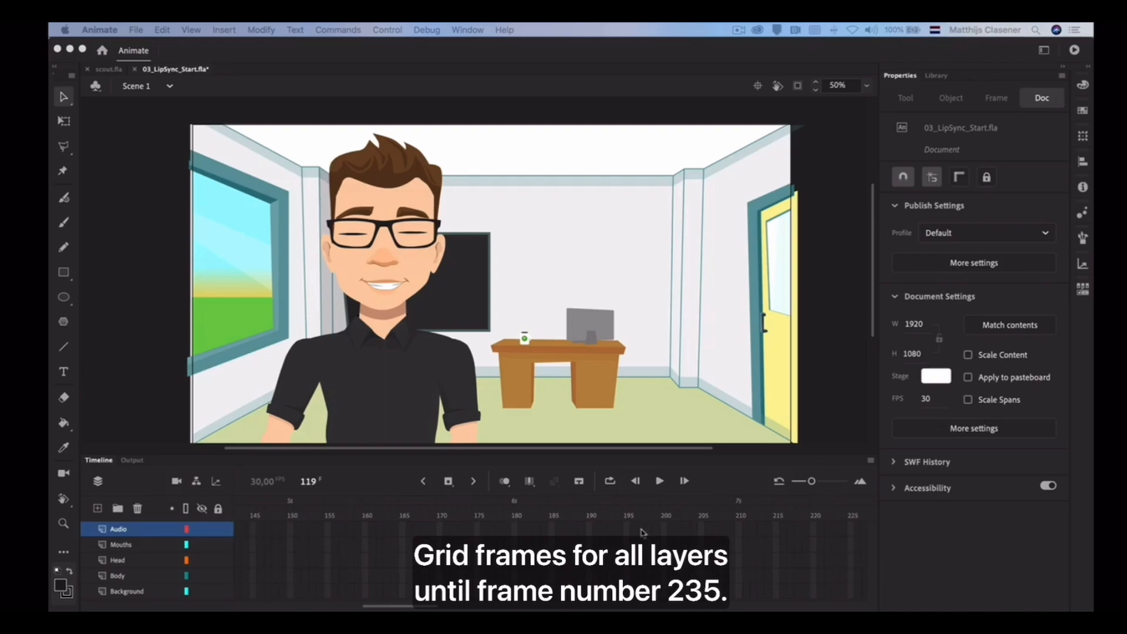
left_click(746, 528)
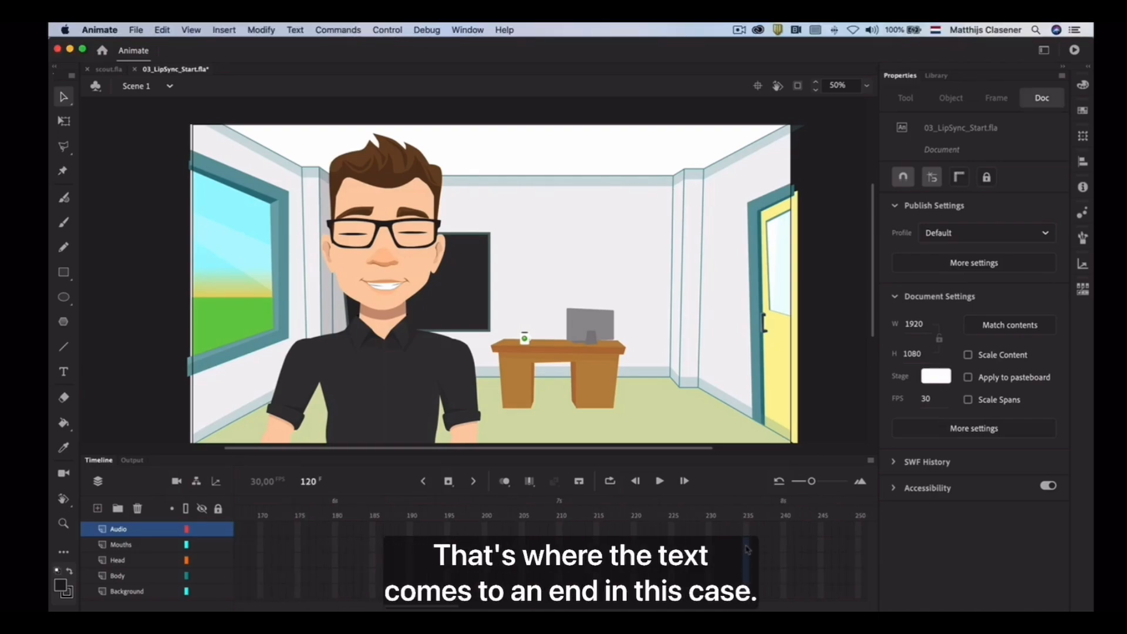
left_click(746, 505)
left_click(452, 484)
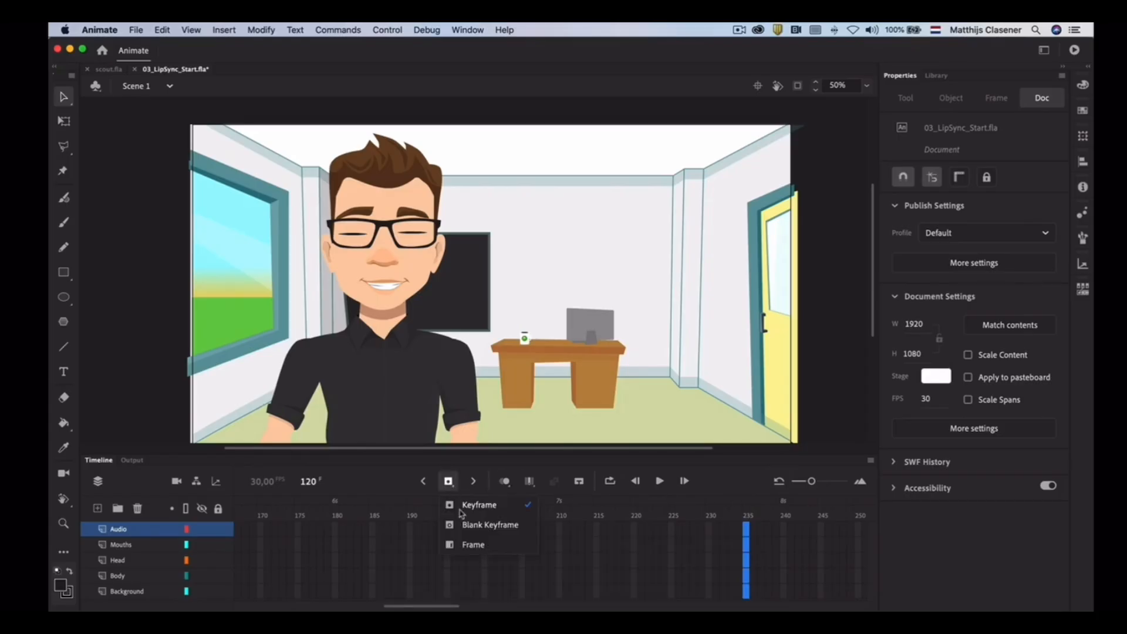
left_click(483, 546)
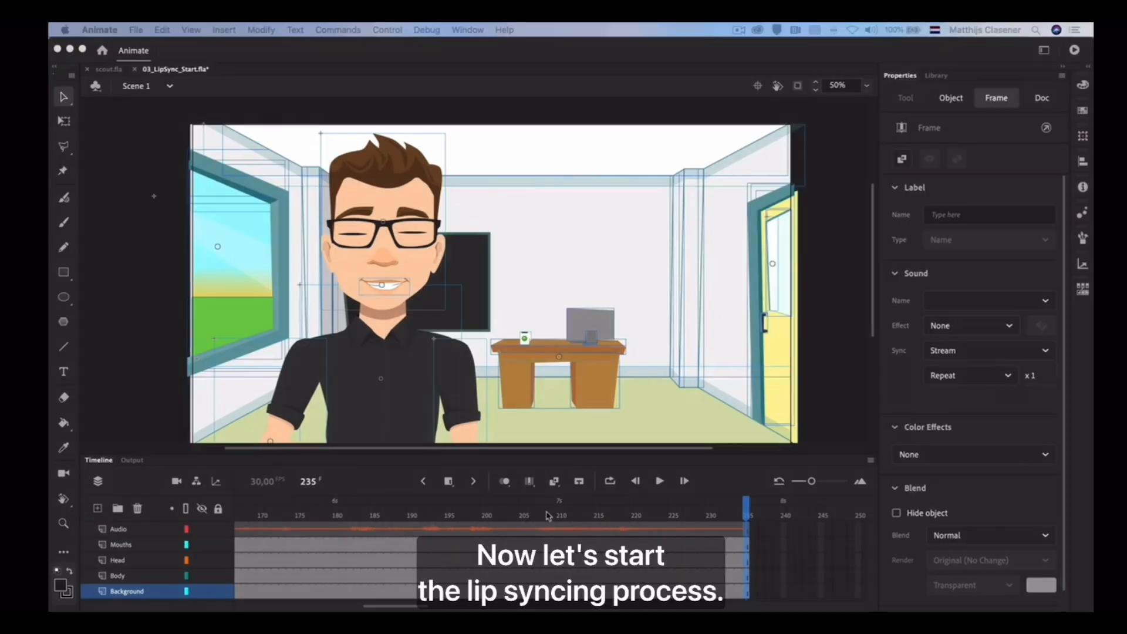
Insert a keyframe at frame 15 of the Mouths layer
scroll(549, 517, "left", 20)
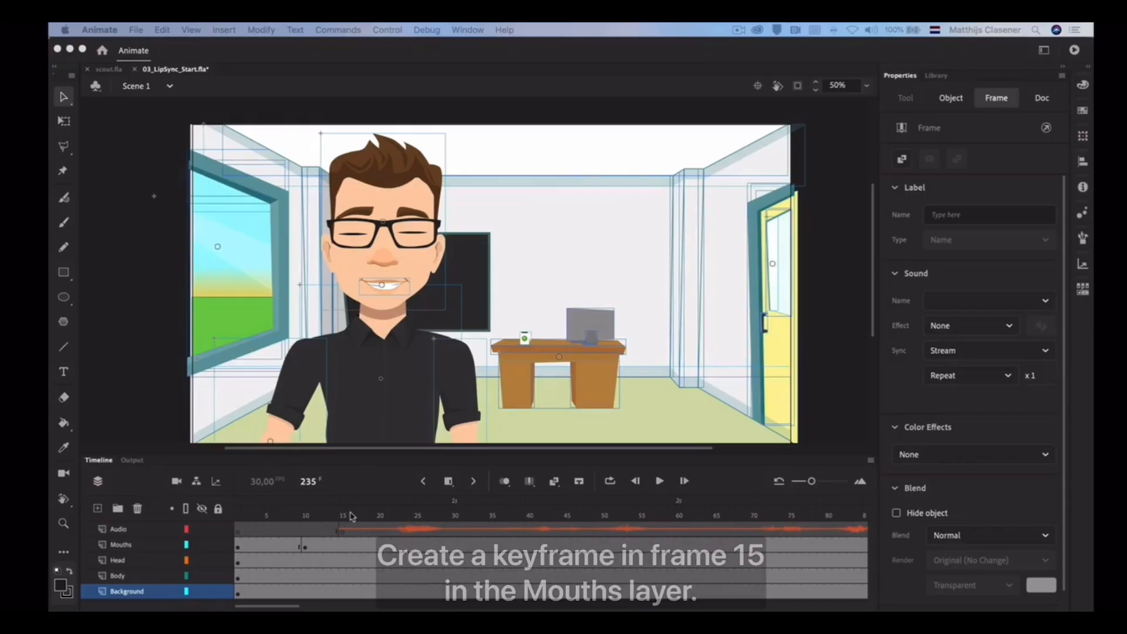
left_click(344, 545)
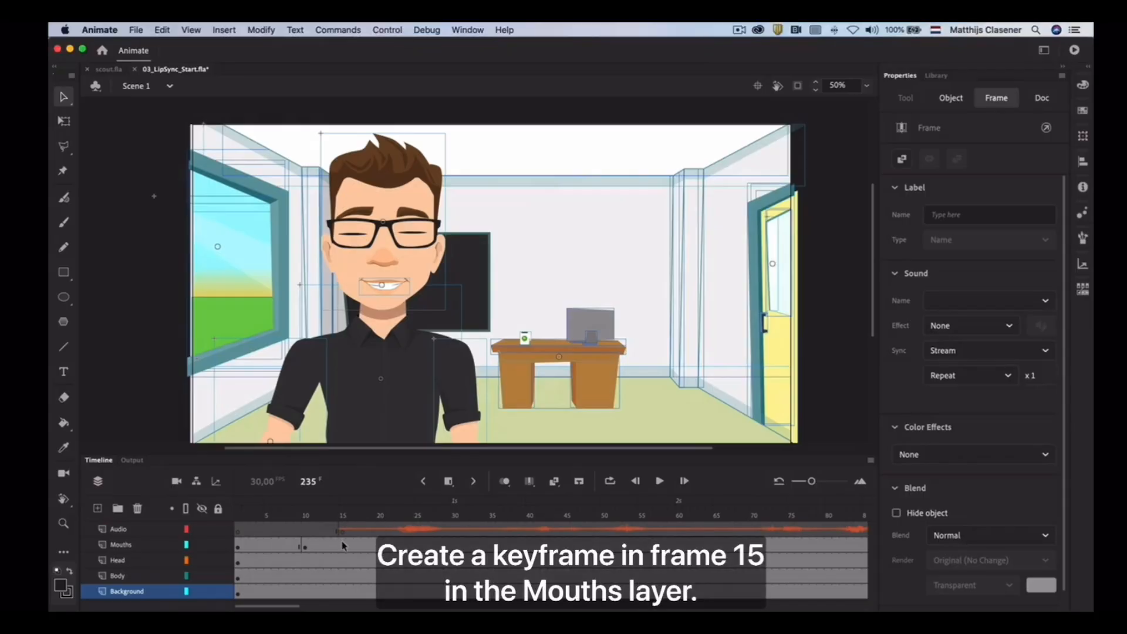
left_click(344, 545)
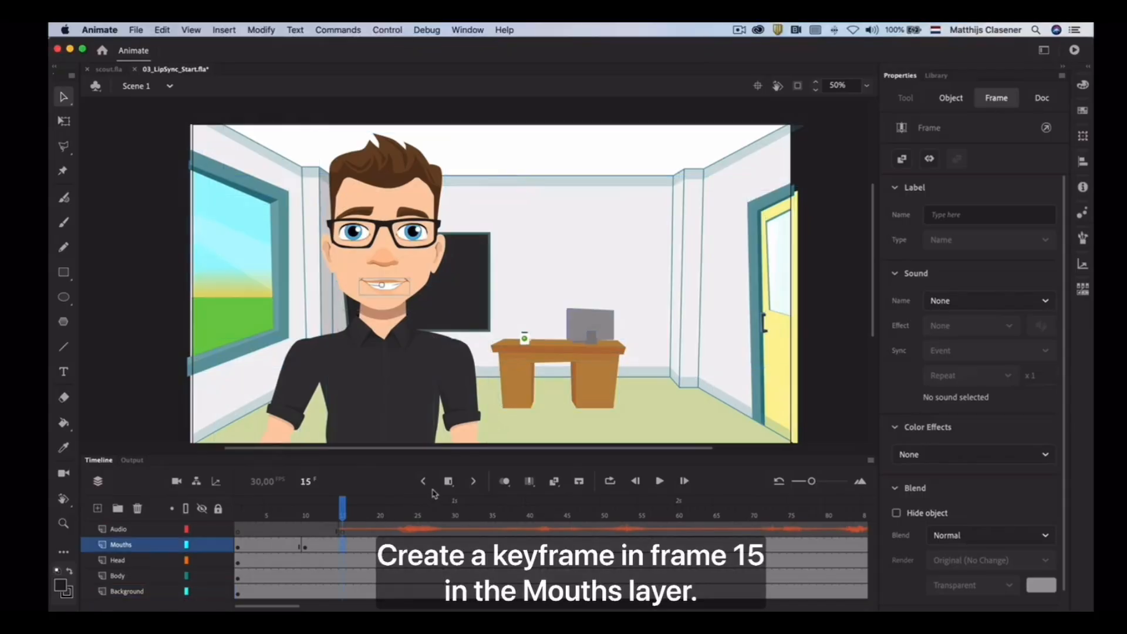
left_click(449, 483)
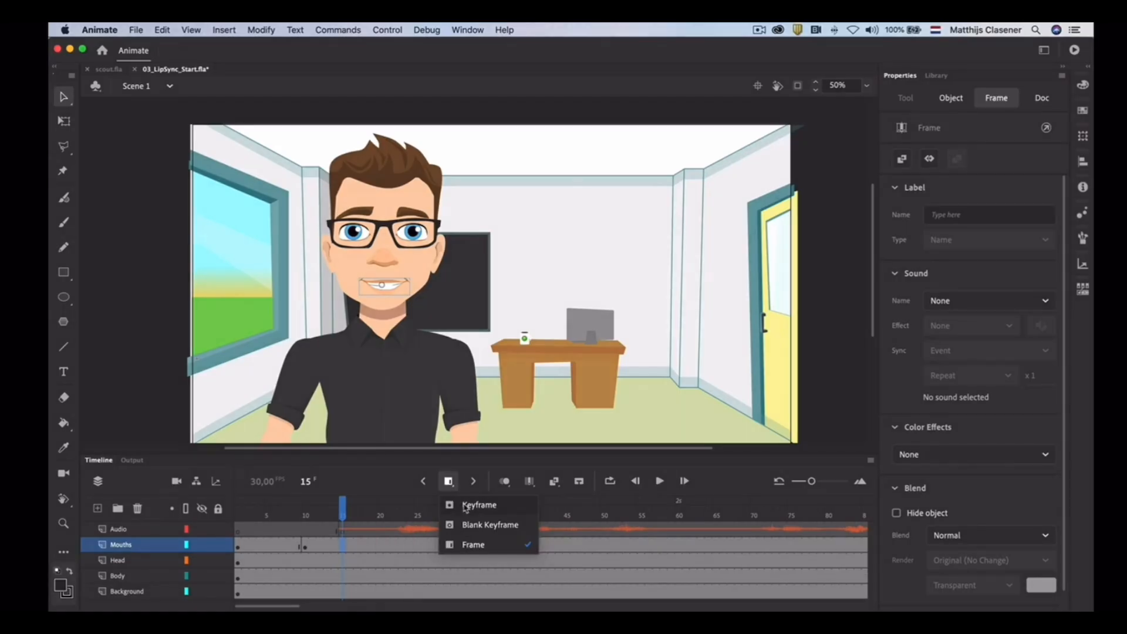
left_click(465, 506)
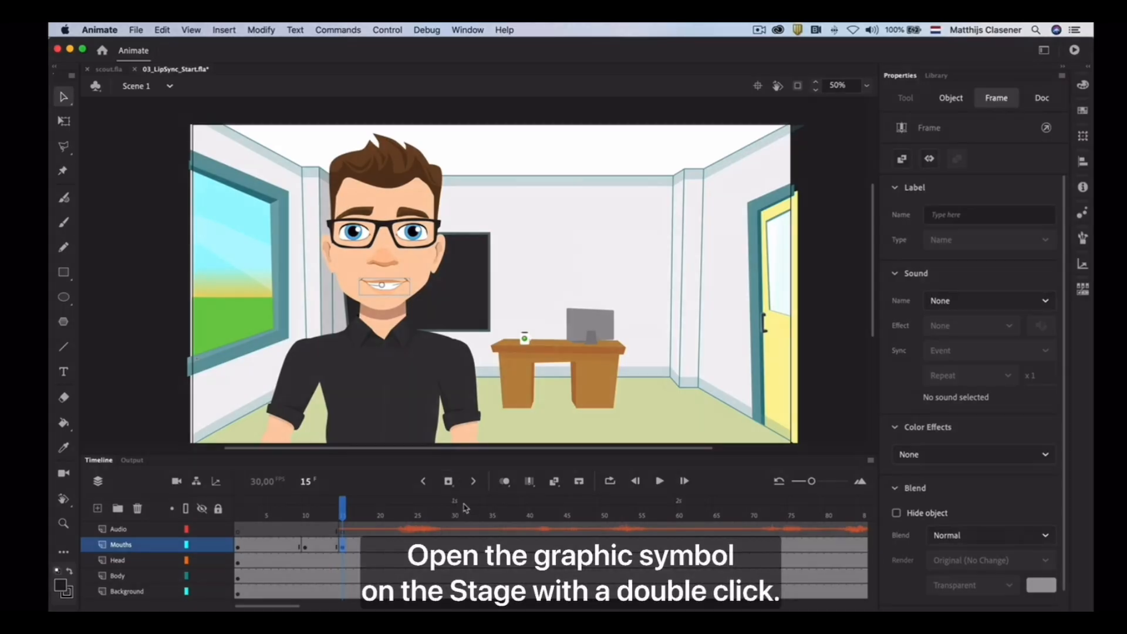
Open the mouth graphic symbol on the stage for editing and move its playhead to frame 1
double_click(387, 293)
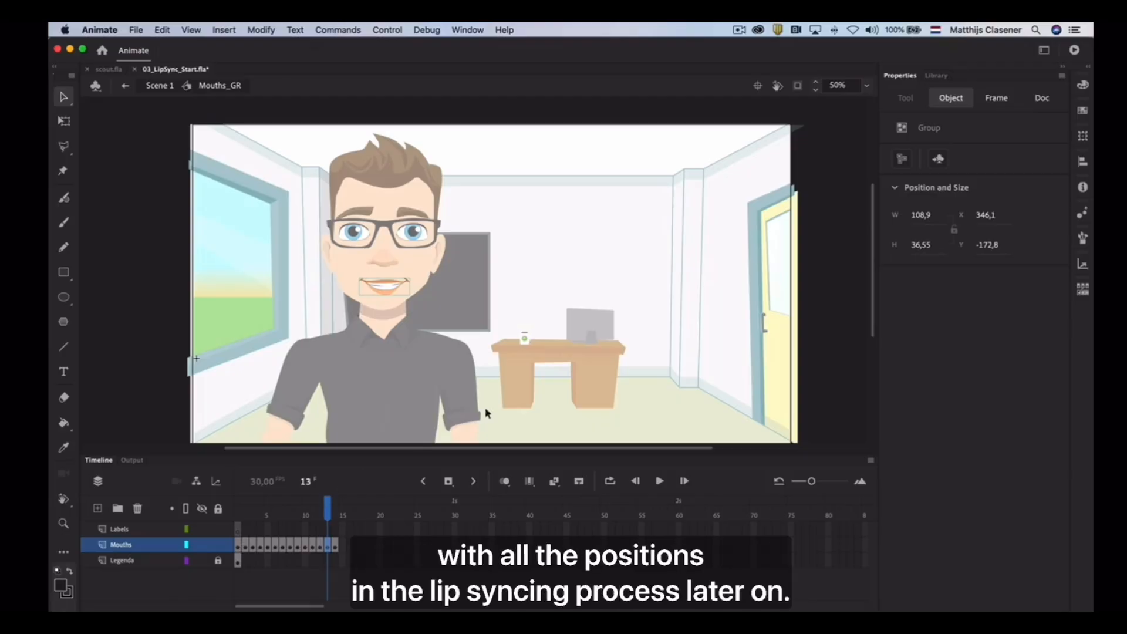
scroll(510, 404, "right", 5)
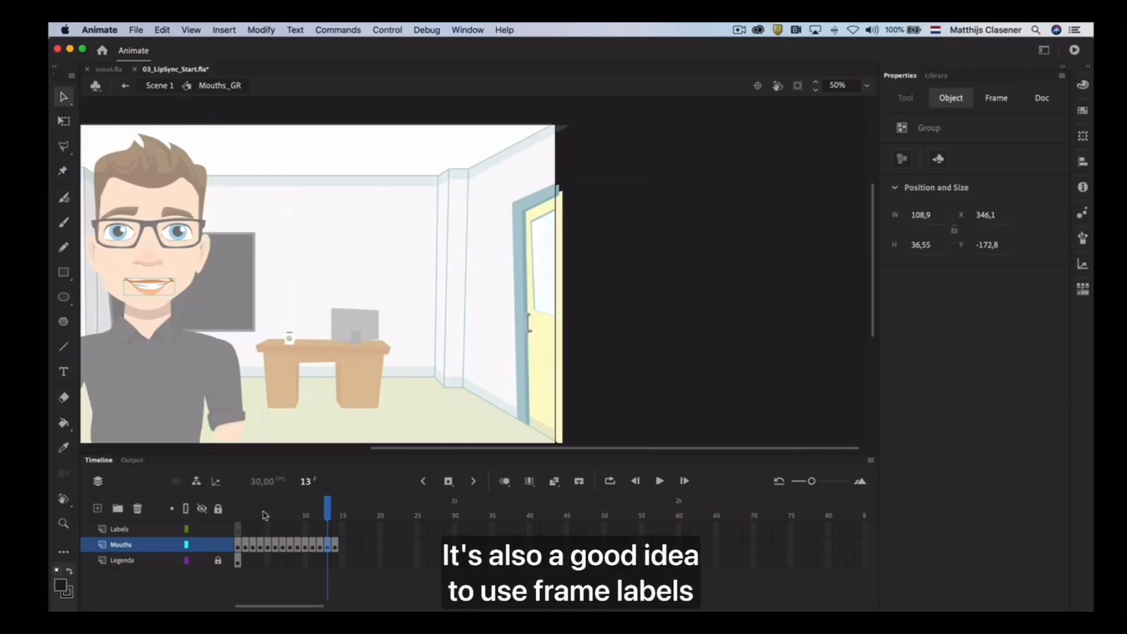
left_click_drag(264, 515, 227, 513)
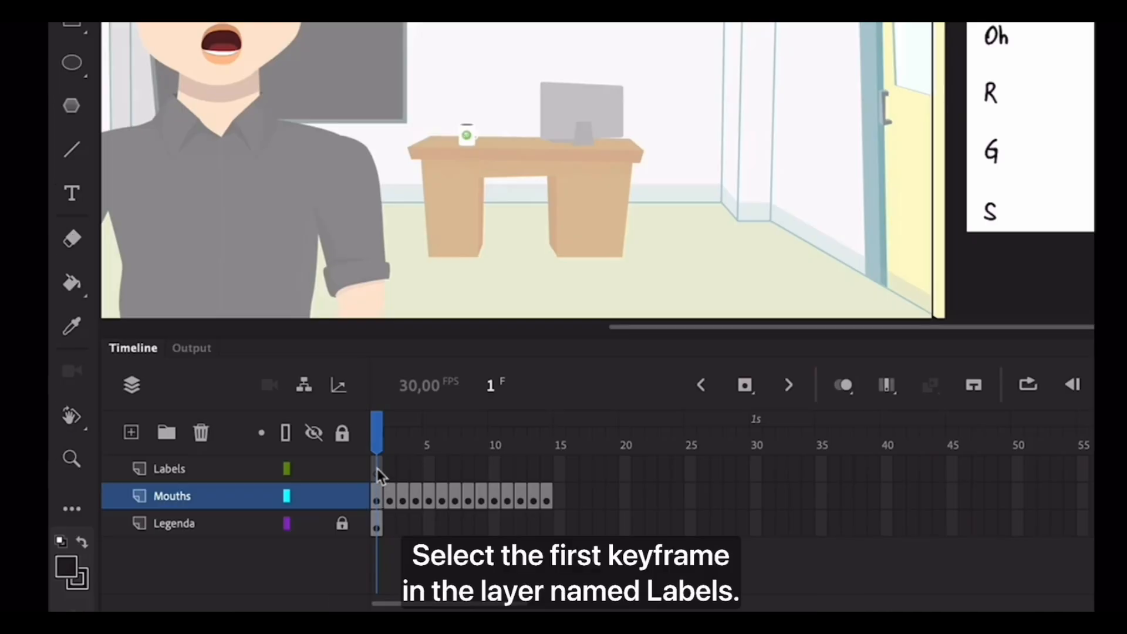
Label the first keyframe of the Labels layer "Surprised"
left_click(377, 468)
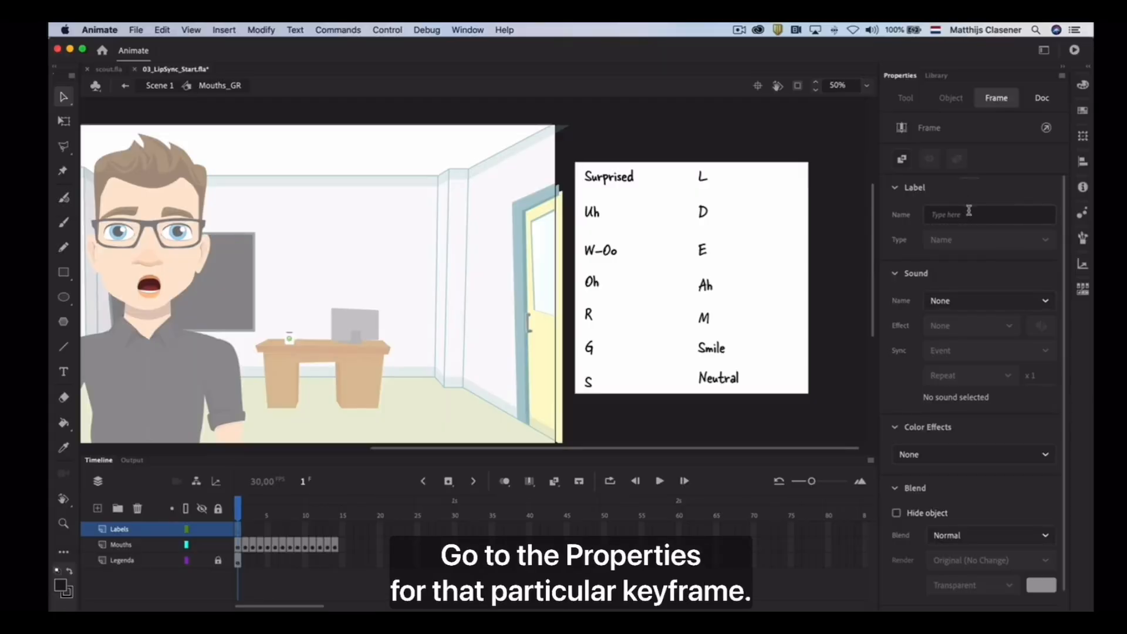
left_click(971, 215)
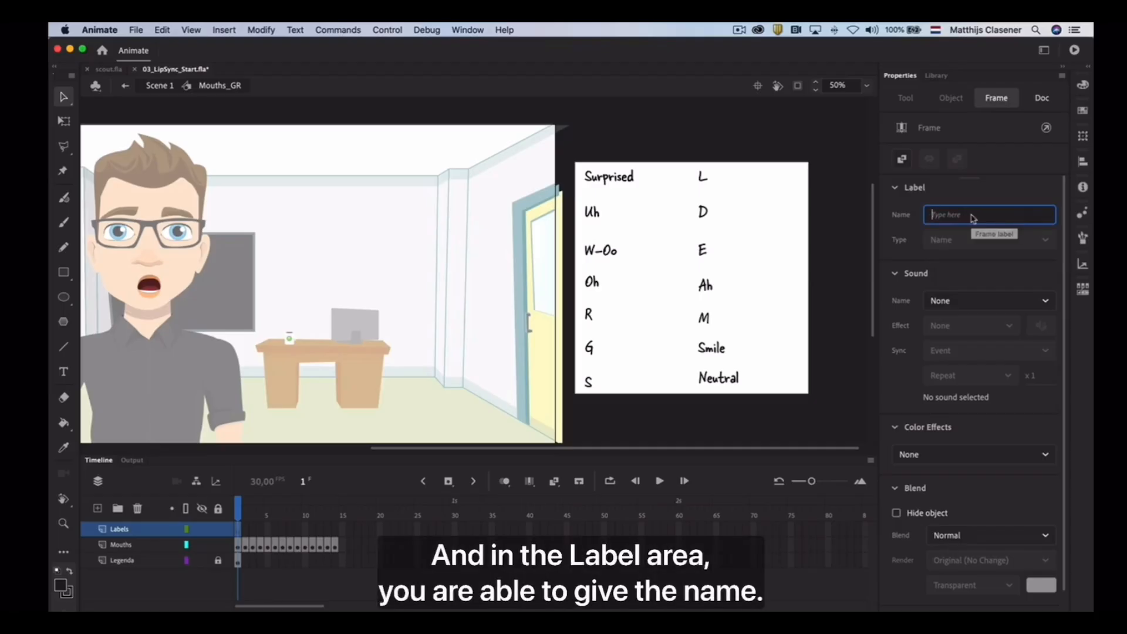
type("Surp")
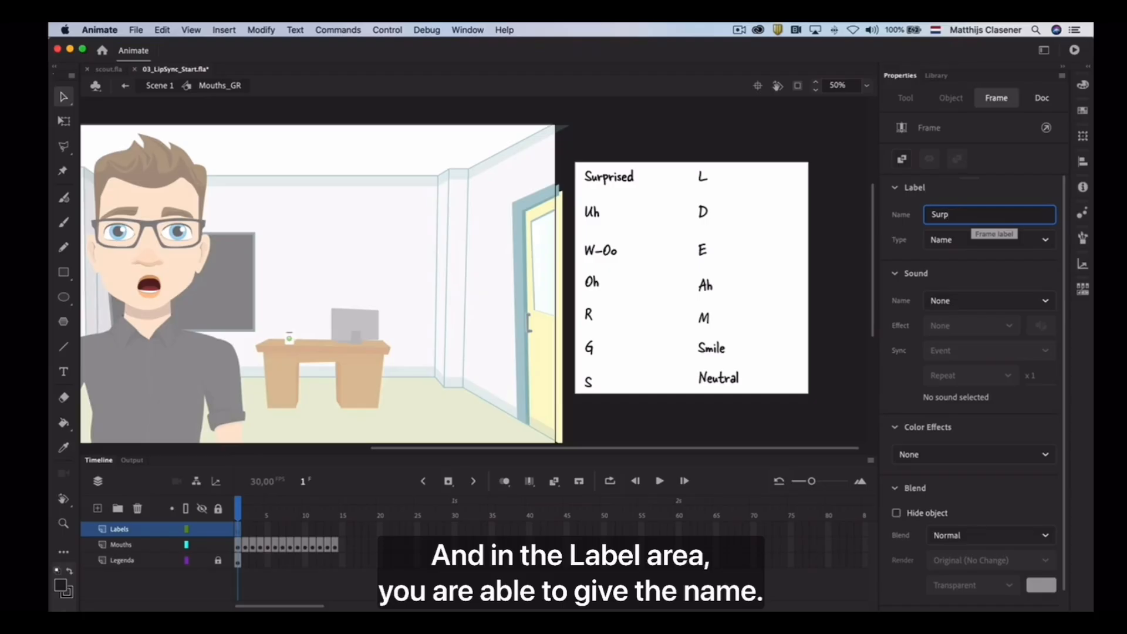
type("rised")
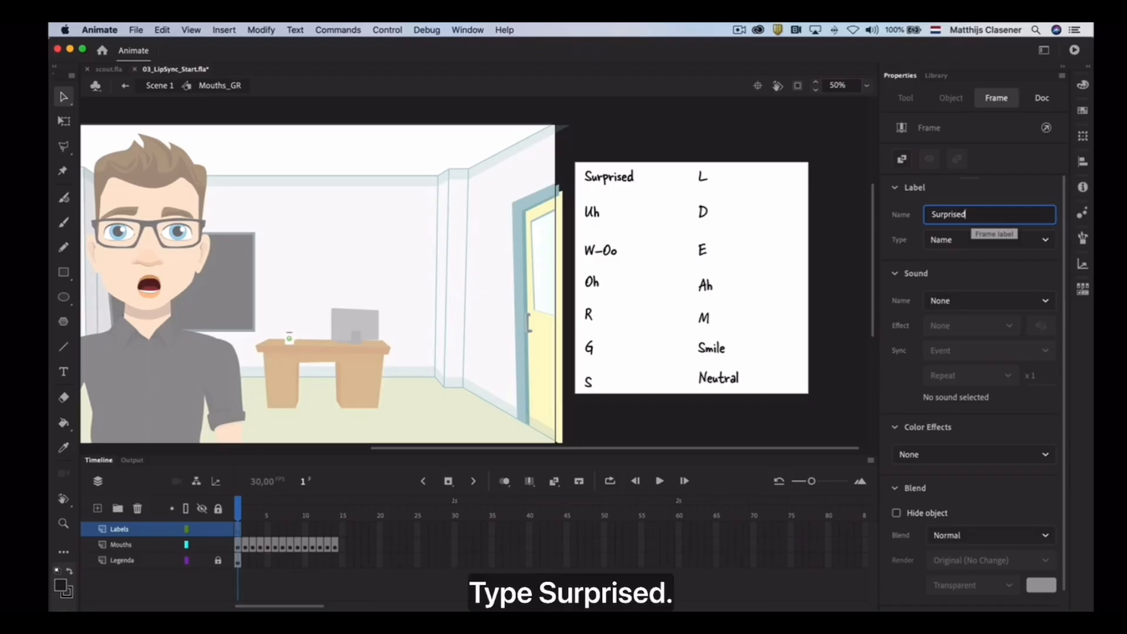
key("Return")
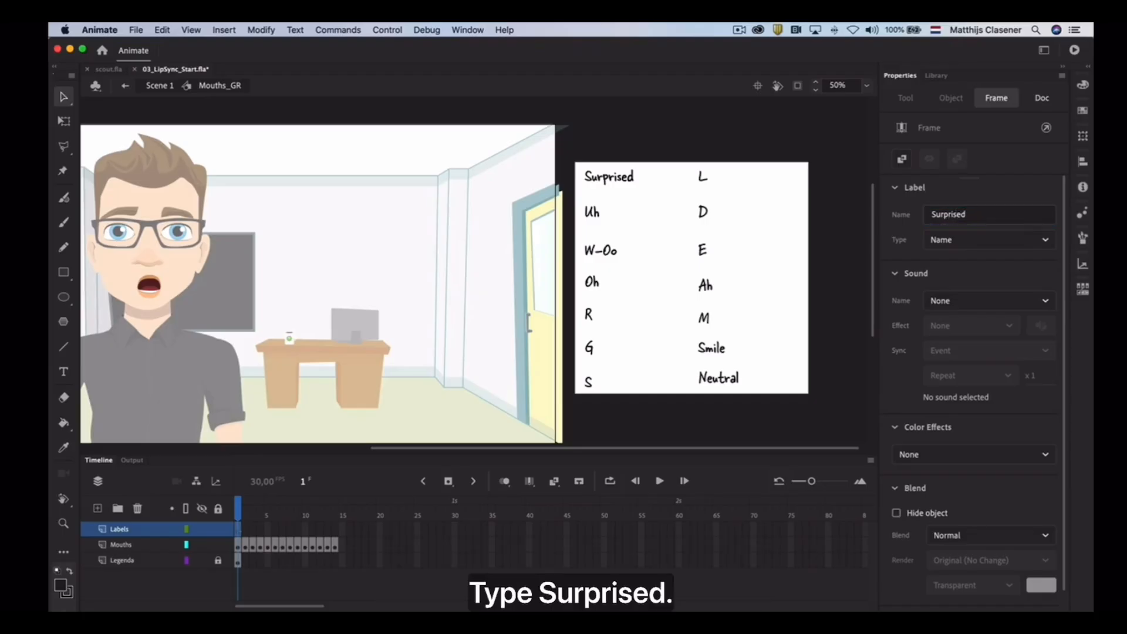
Extend the Legenda layer to frame 14 with regular frames so the legend spans all mouth positions
left_click(244, 531)
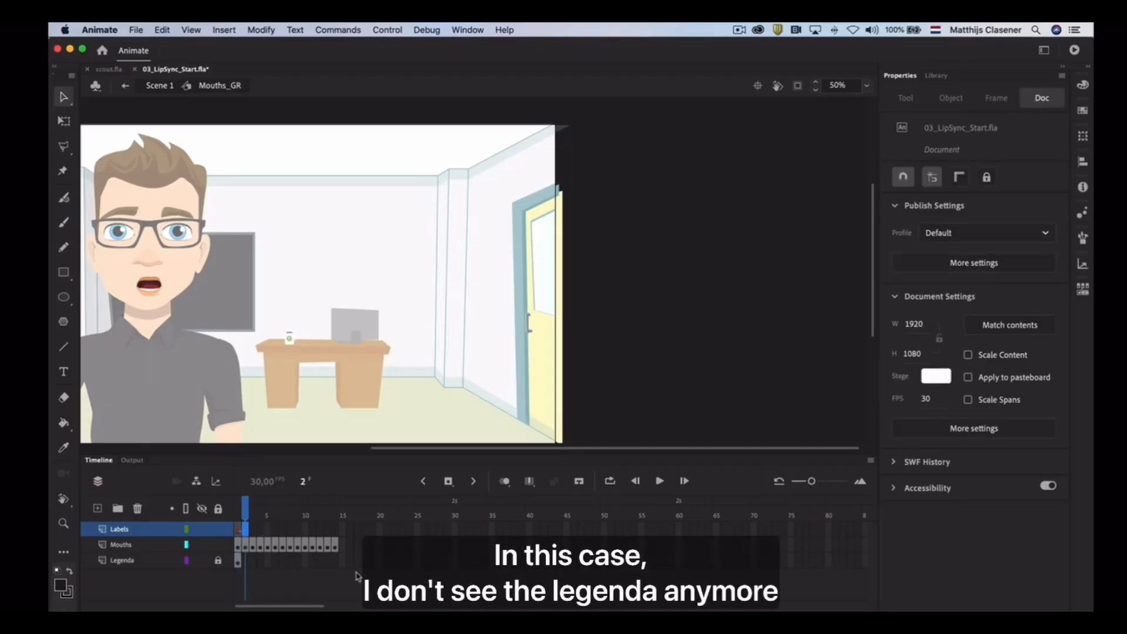
left_click(337, 561)
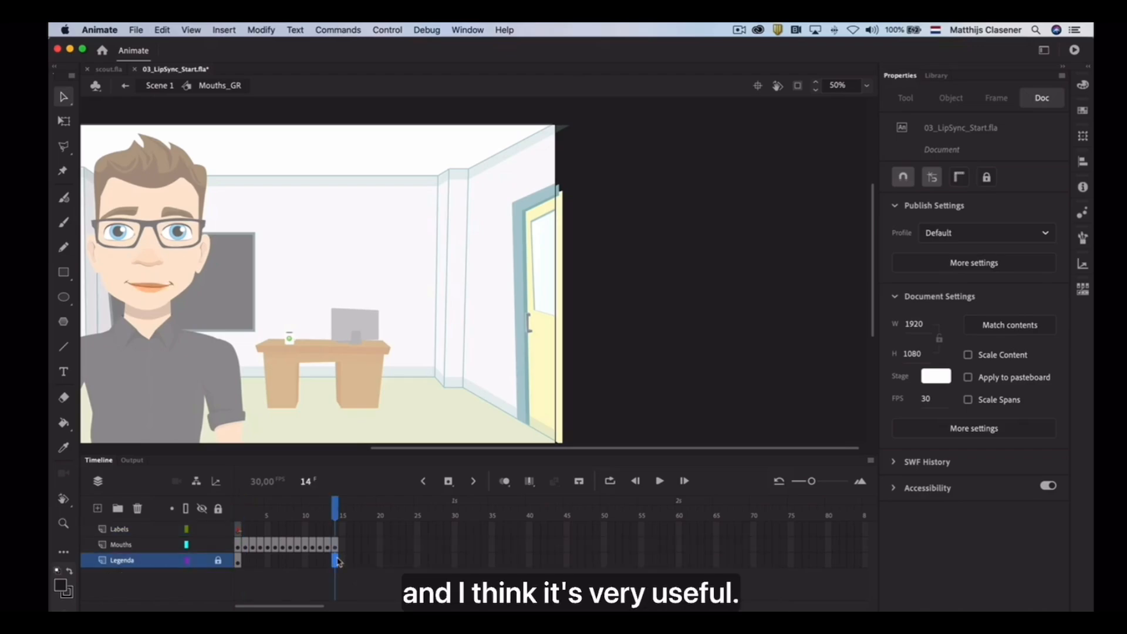
left_click(449, 482)
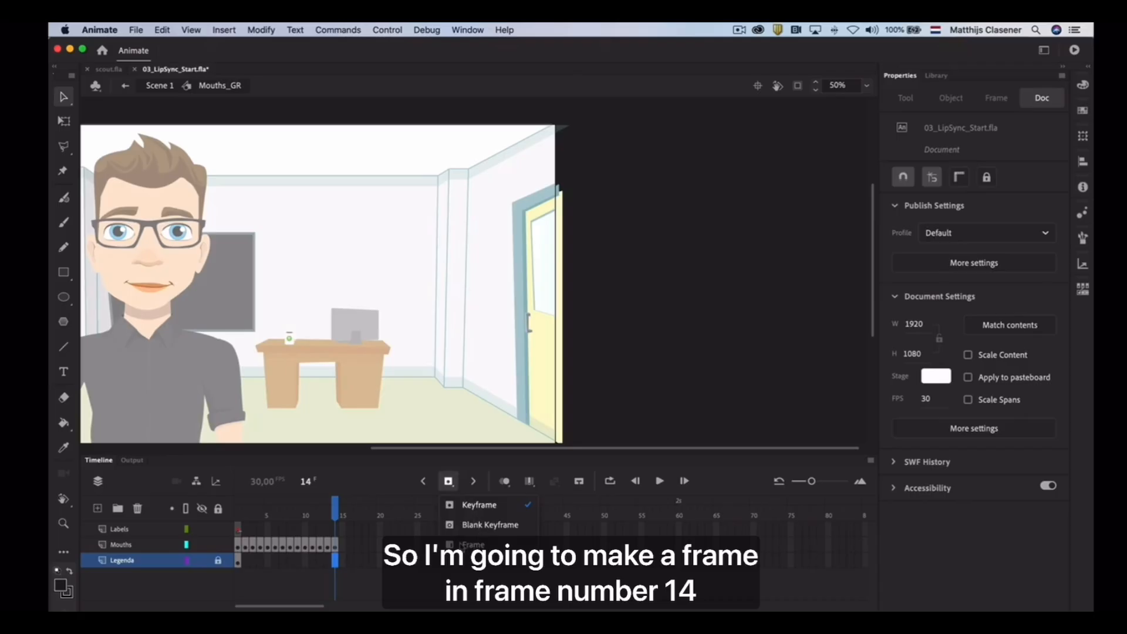
left_click(479, 545)
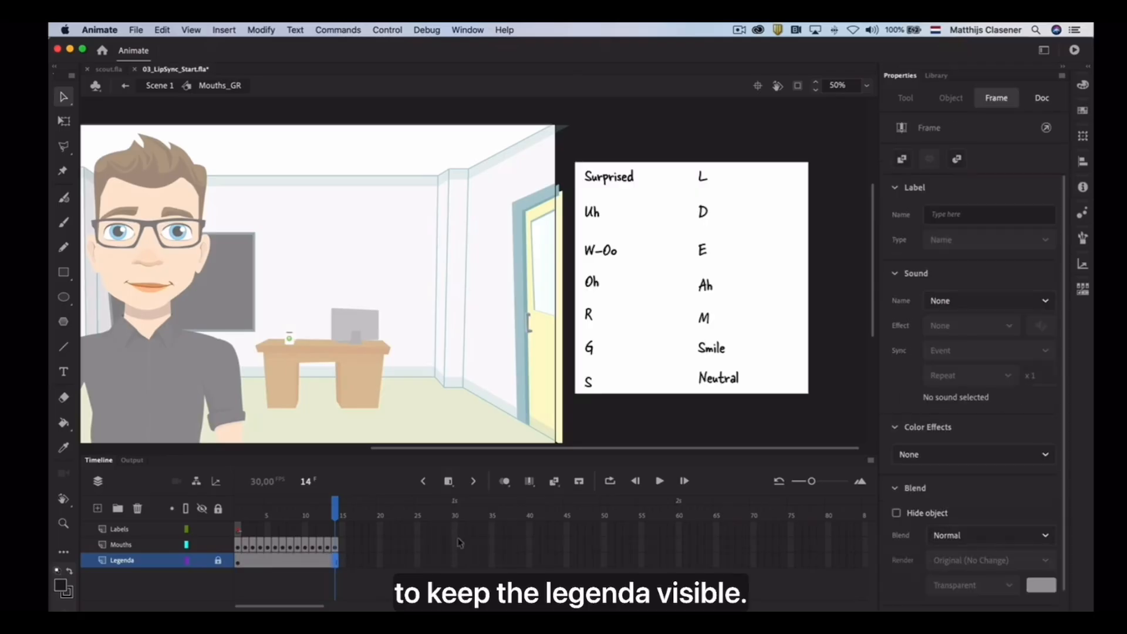
Insert a keyframe at frame 2 of the Labels layer and label it "Uh"
left_click_drag(340, 515, 247, 518)
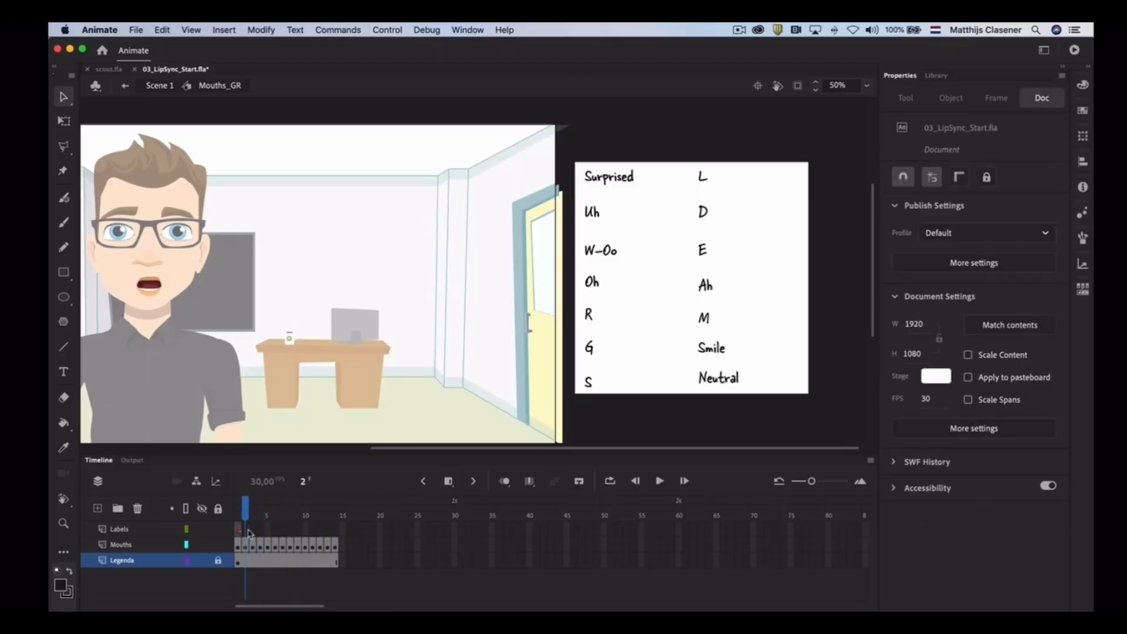
left_click(246, 530)
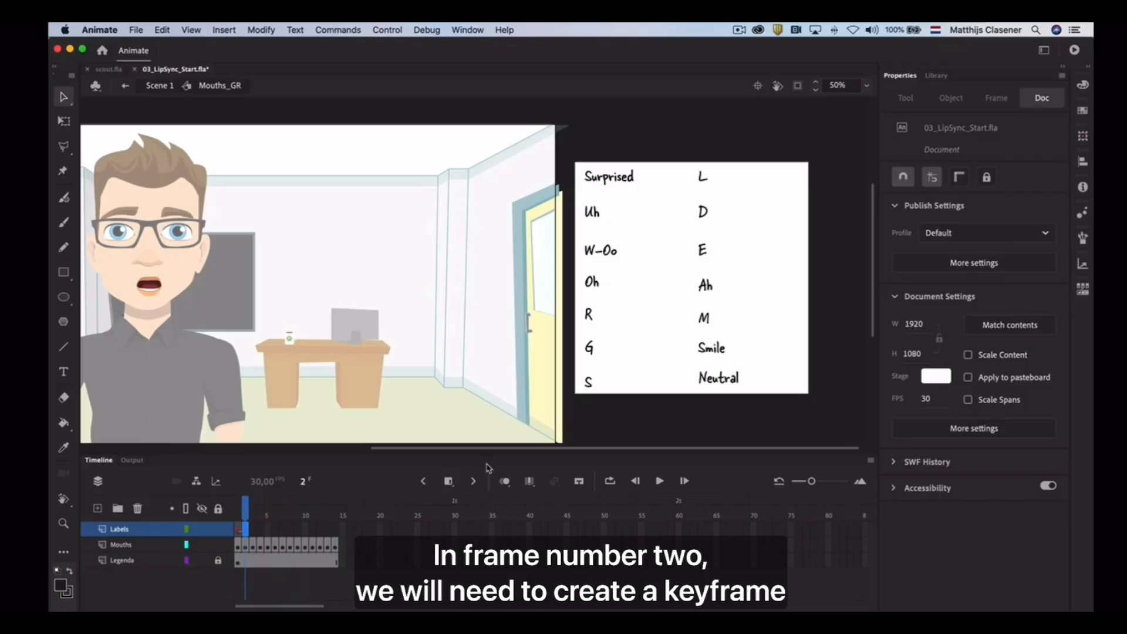
left_click(447, 482)
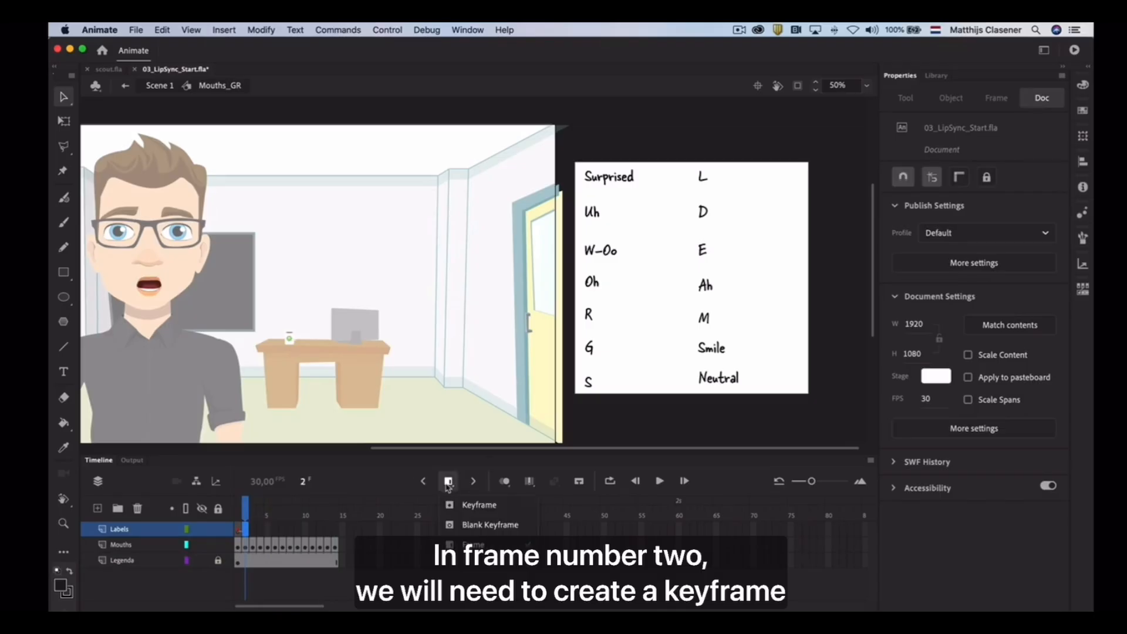
left_click(464, 506)
left_click(954, 215)
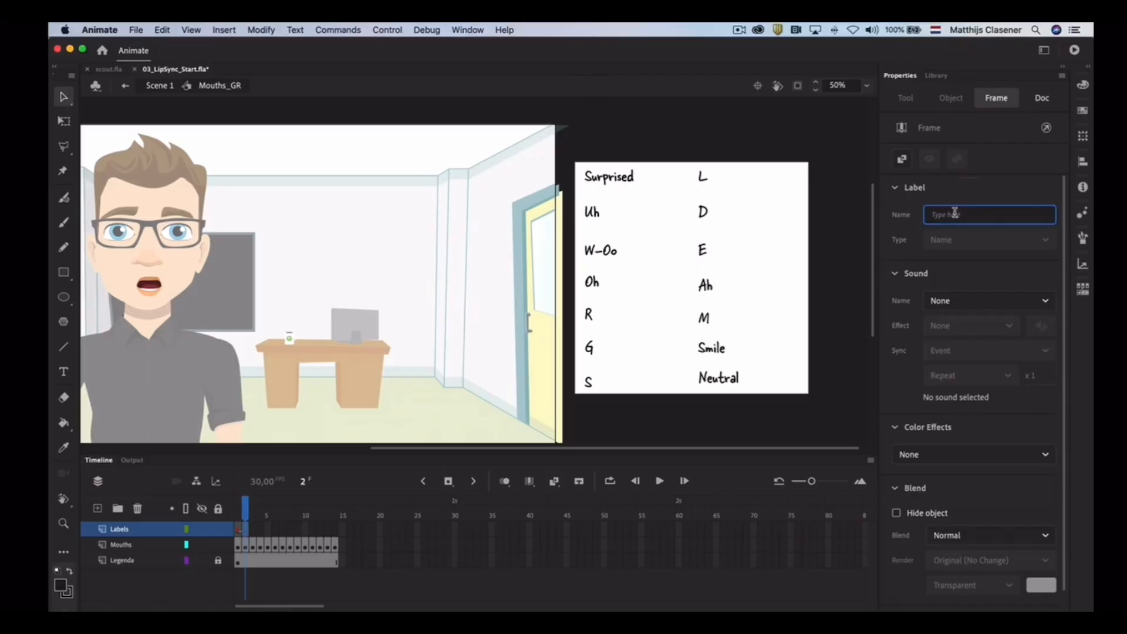
type("Uh")
Insert a keyframe at frame 3 of the Labels layer and label it "W-Oo"
left_click(253, 530)
left_click(448, 481)
left_click(988, 212)
type("W-Oo")
key("Return")
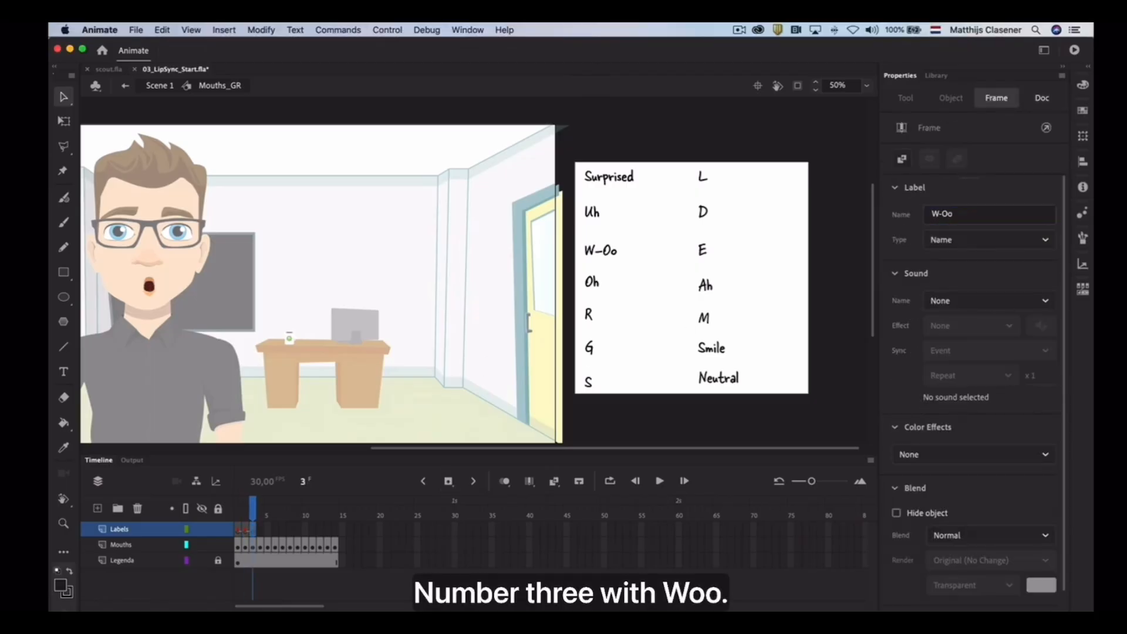
Insert a keyframe at frame 4 of the Labels layer and label it "Oh"
left_click(260, 530)
left_click(448, 481)
left_click(974, 214)
type("Oh")
key("Return")
Insert keyframes at frames 5, 6 and 7 of the Labels layer and label them "R", "G" and "S"
left_click(268, 530)
left_click(448, 481)
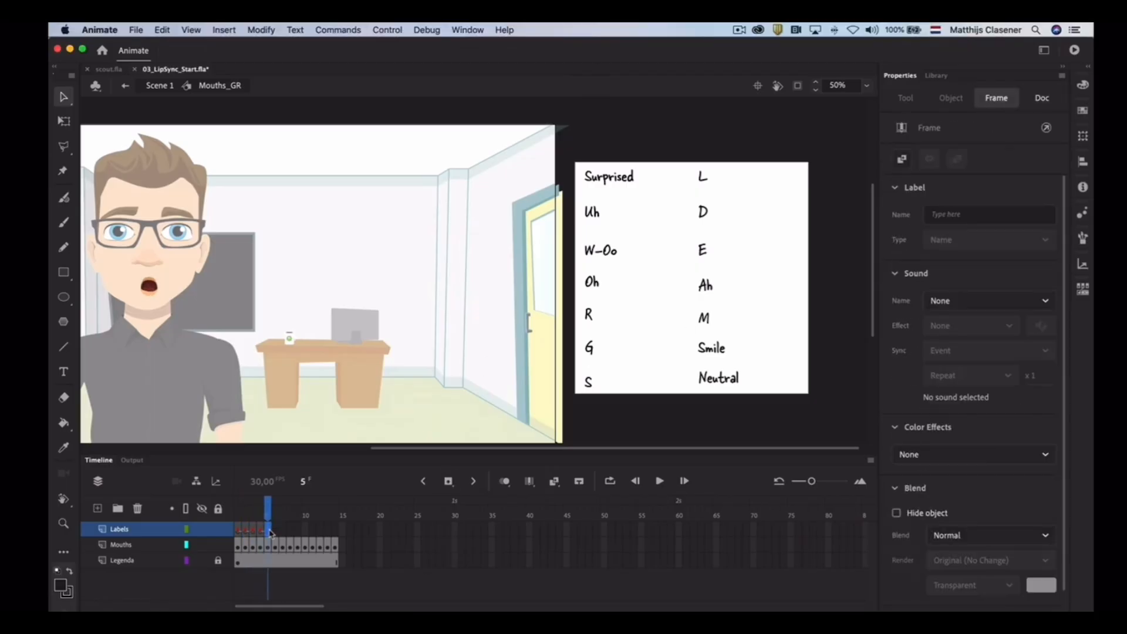
left_click(976, 214)
type("R")
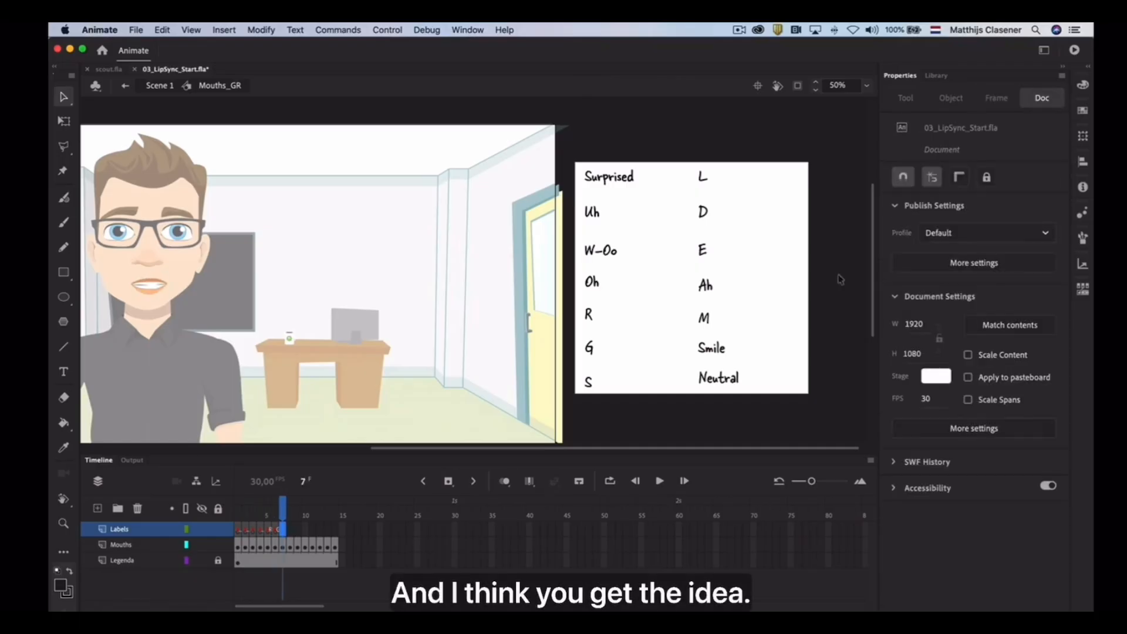
left_click(949, 215)
type("S")
key("Return")
Insert keyframes at frames 8 and 9 of the Labels layer and label them "L" and "D"
left_click(289, 530)
left_click(448, 481)
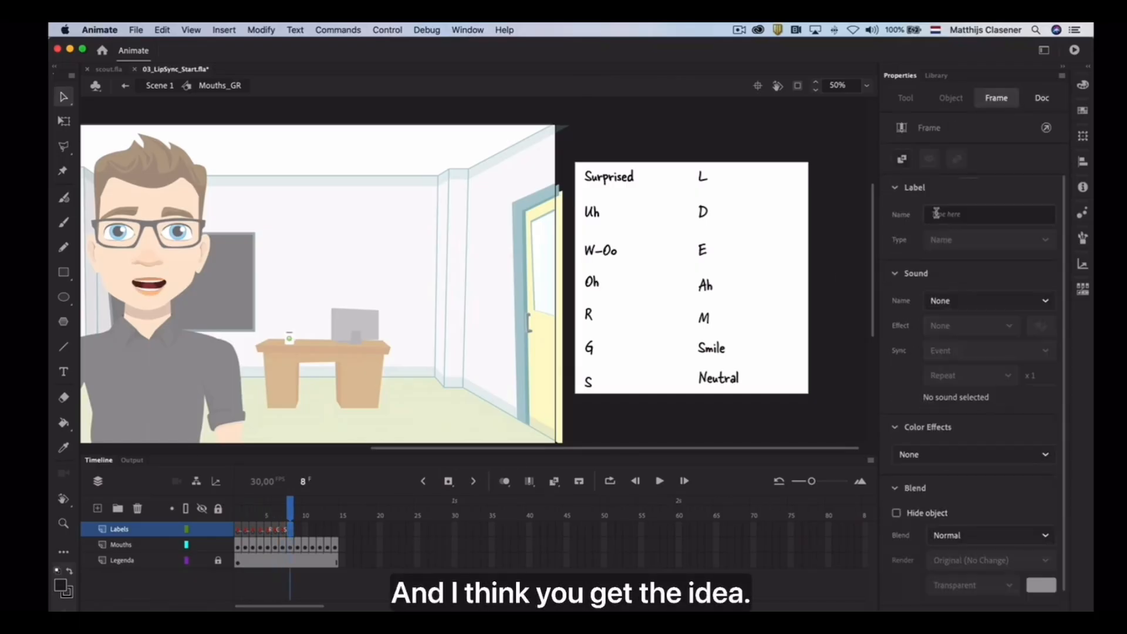
left_click(937, 214)
type("L")
key("Return")
left_click(297, 530)
left_click(447, 481)
left_click(968, 215)
type("D")
Insert keyframes at frames 10 and 11 of the Labels layer and label them "E" and "Ah"
left_click(306, 530)
left_click(448, 482)
left_click(968, 214)
type("E")
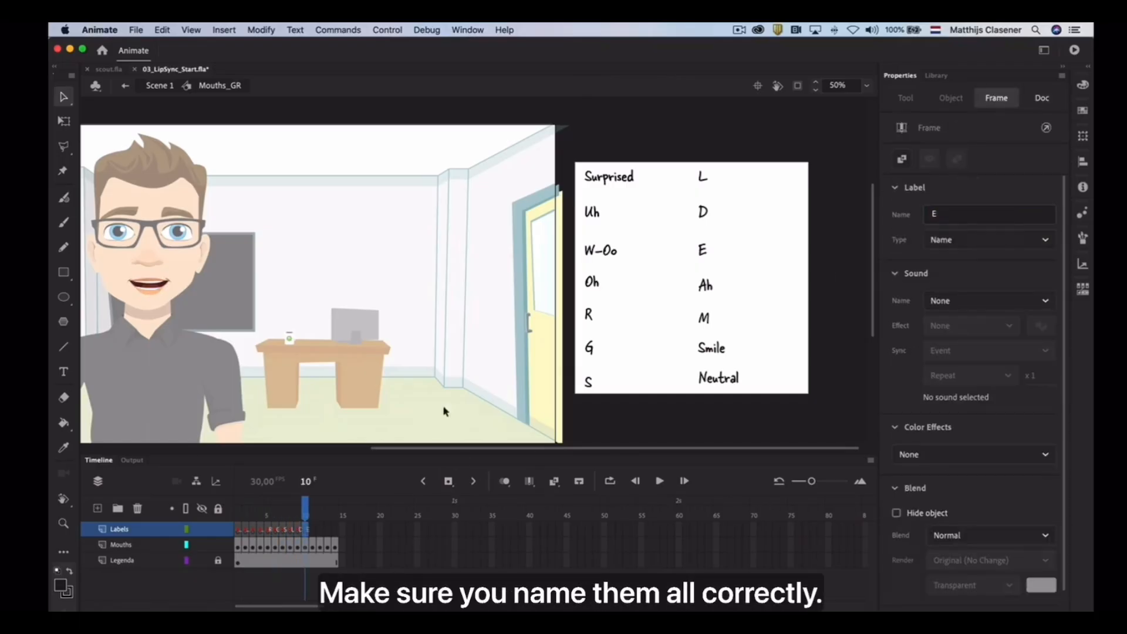
left_click(968, 214)
type("Ah")
key("Return")
Insert keyframes at frames 12 and 13 of the Labels layer and label them "M" and "Smile"
left_click(320, 530)
left_click(448, 481)
left_click(986, 215)
type("M")
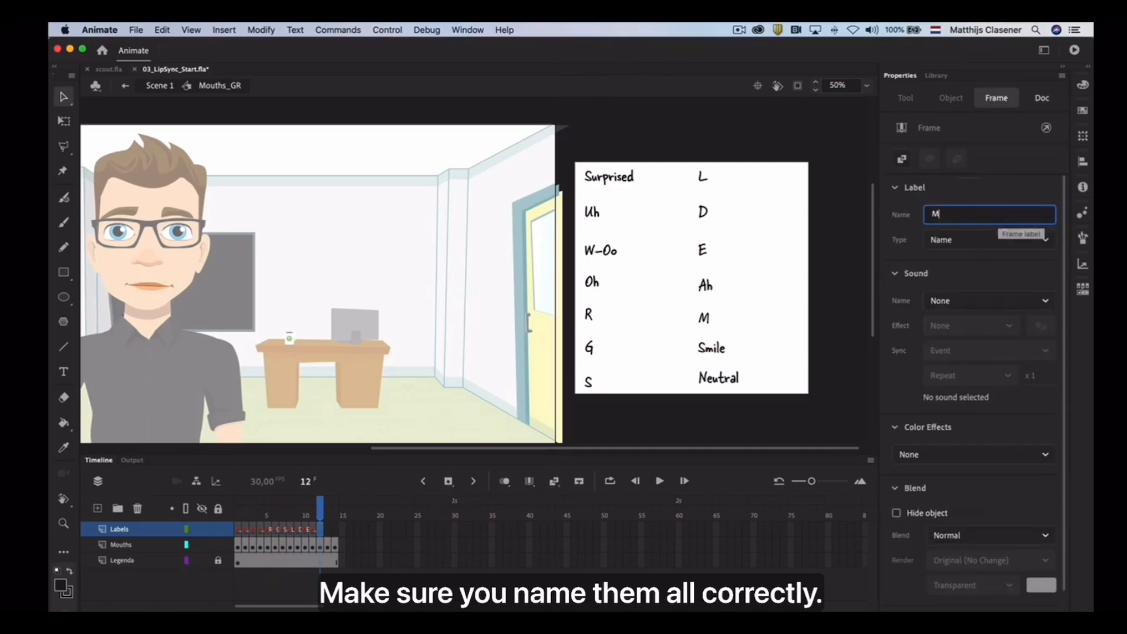
left_click(327, 530)
left_click(448, 481)
left_click(969, 216)
type("Smile")
key("Return")
Insert a keyframe at frame 14 of the Labels layer and label it "Neutral"
left_click(335, 530)
left_click(448, 482)
left_click(952, 216)
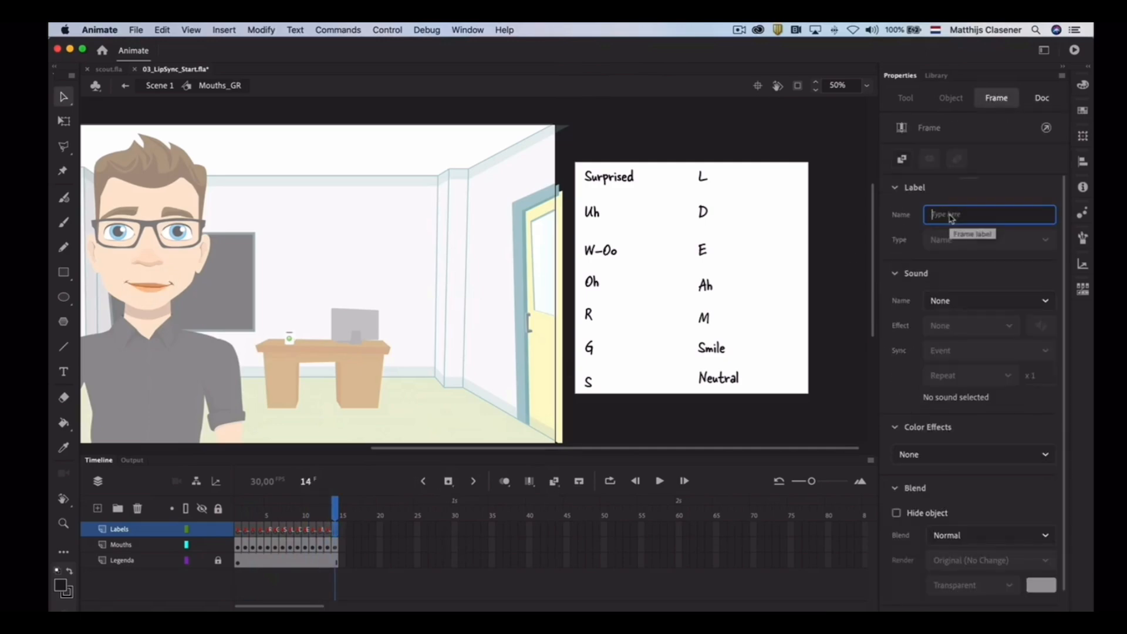
type("Neutral")
key("Return")
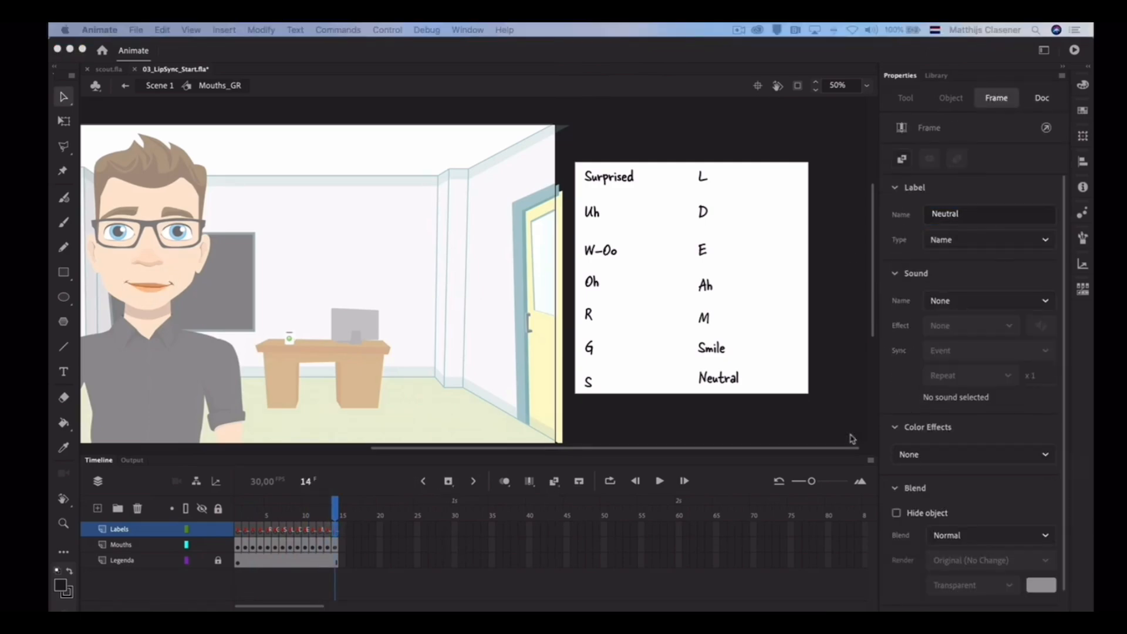
Delete the Legenda layer from the mouth symbol's timeline
left_click(608, 411)
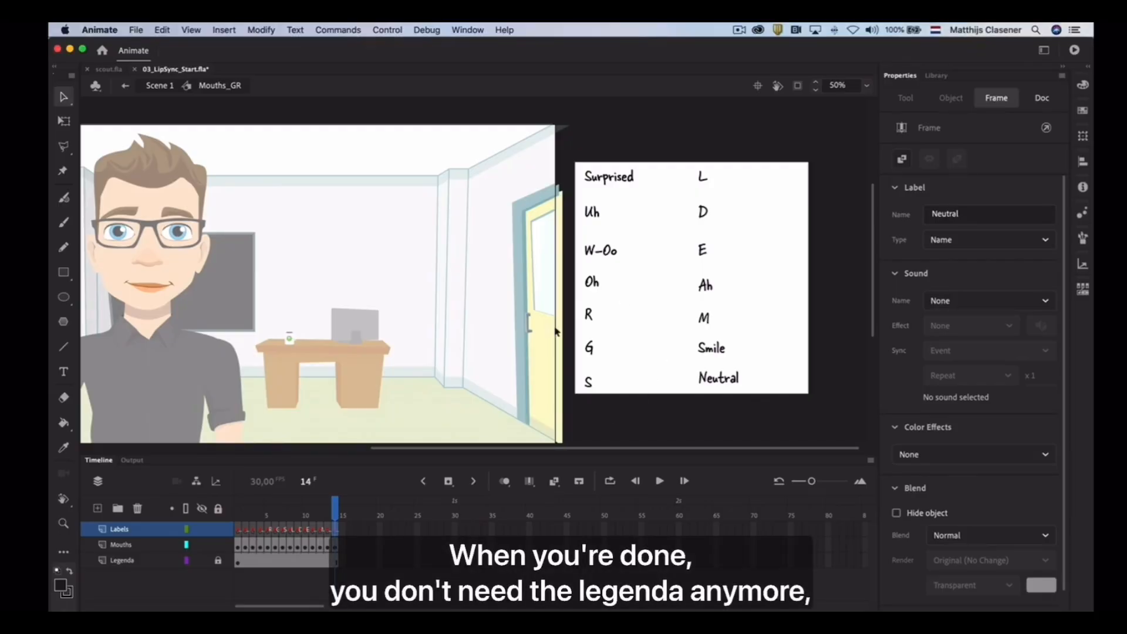
left_click(115, 561)
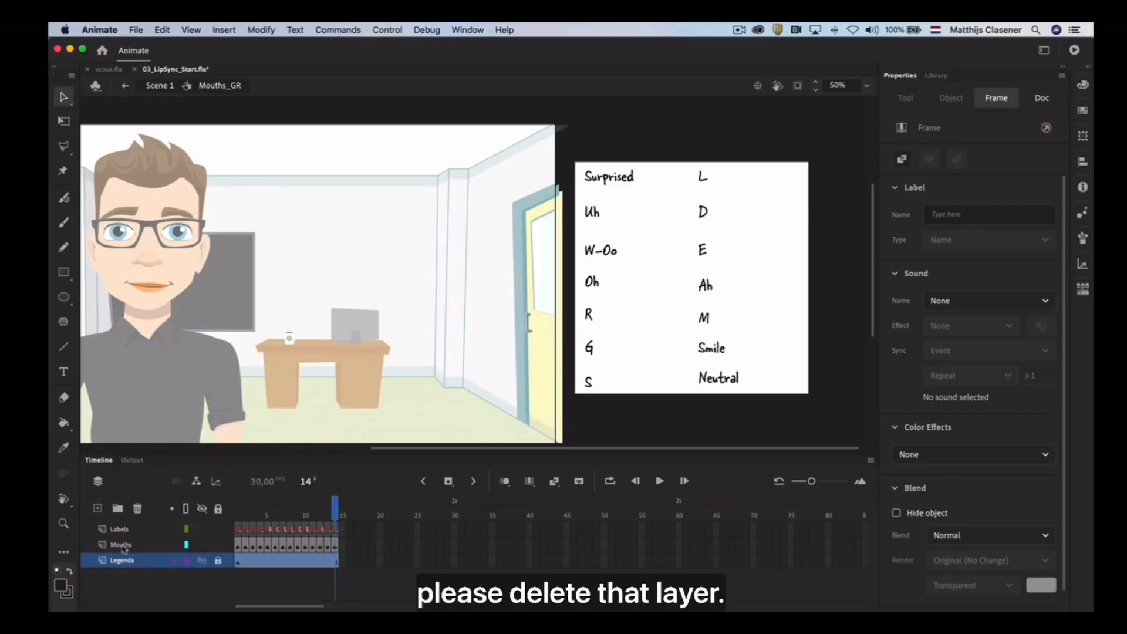
left_click(138, 511)
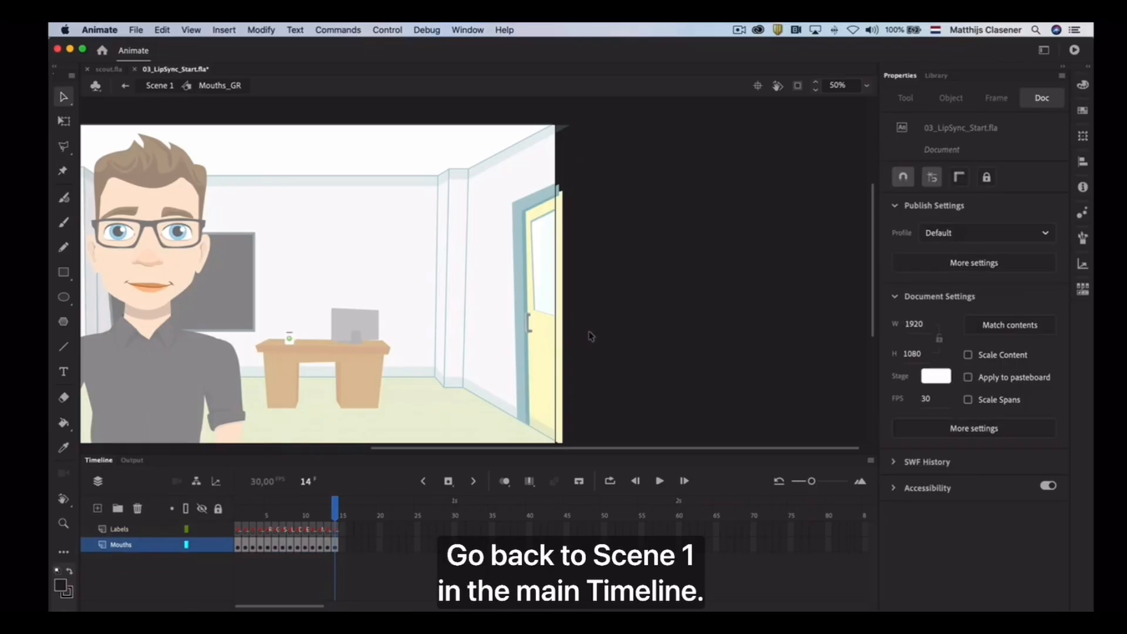
Return to Scene 1 and open the Lip Syncing settings for the mouth symbol on the stage
double_click(638, 337)
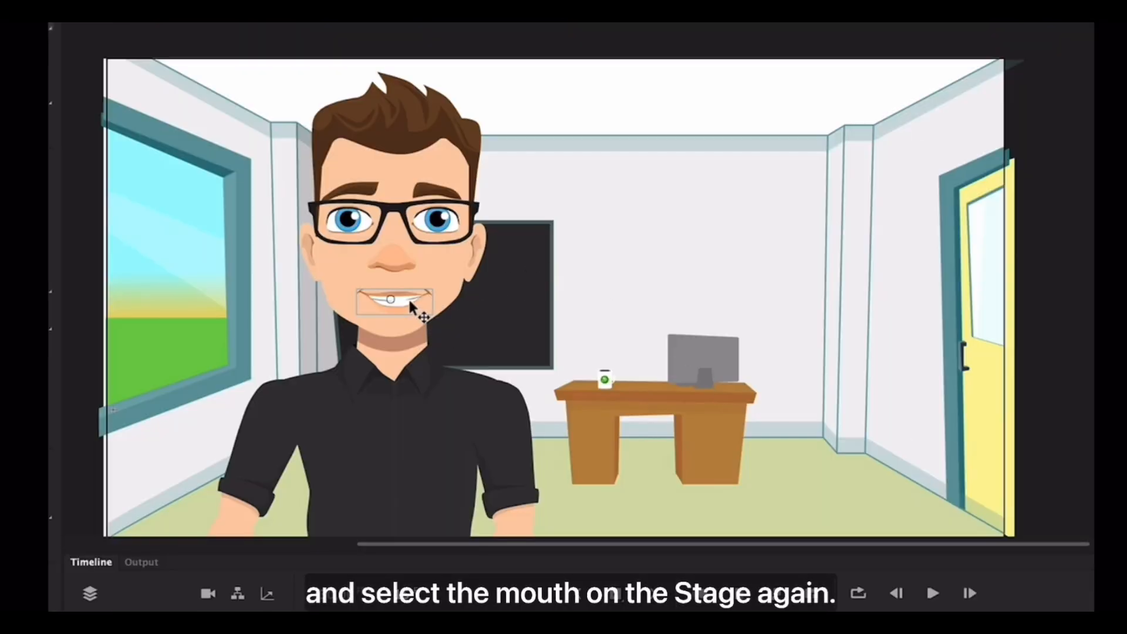
left_click(312, 288)
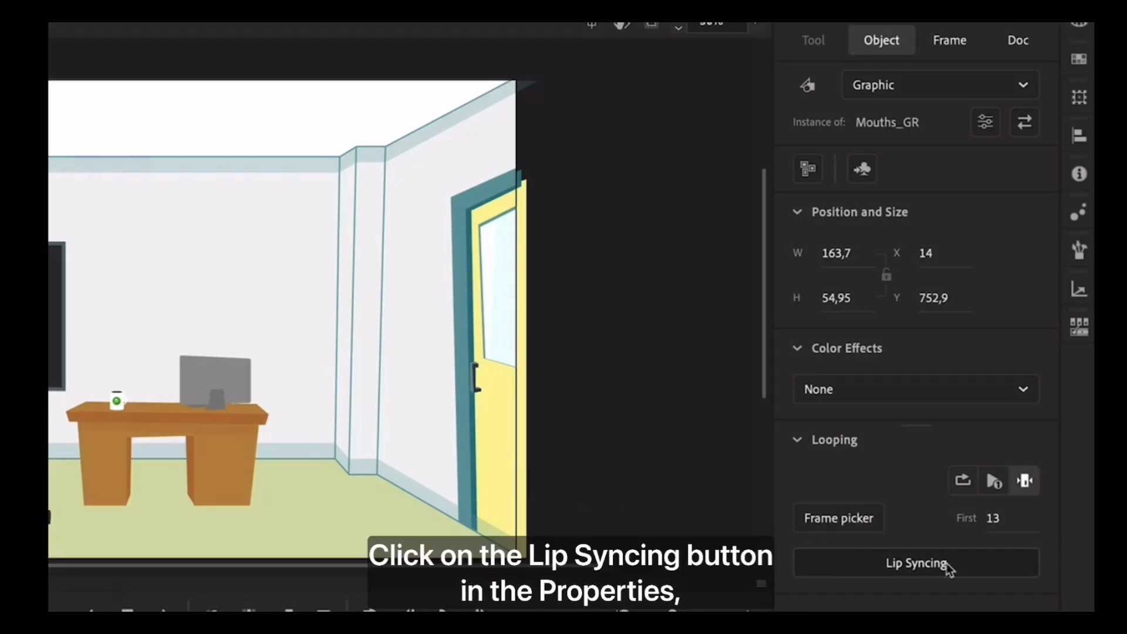
left_click(916, 563)
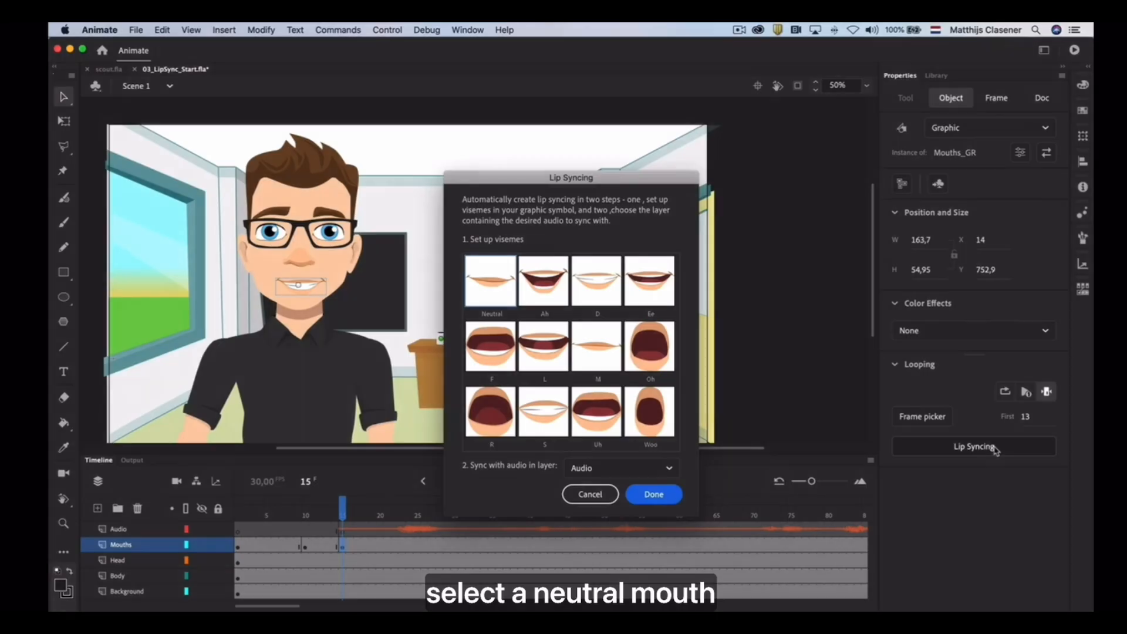
Assign the mouth frames 14 Neutral, 11 Ah, 9 D and 10 E to the Neutral, Ah, D and Ee visemes
left_click(492, 296)
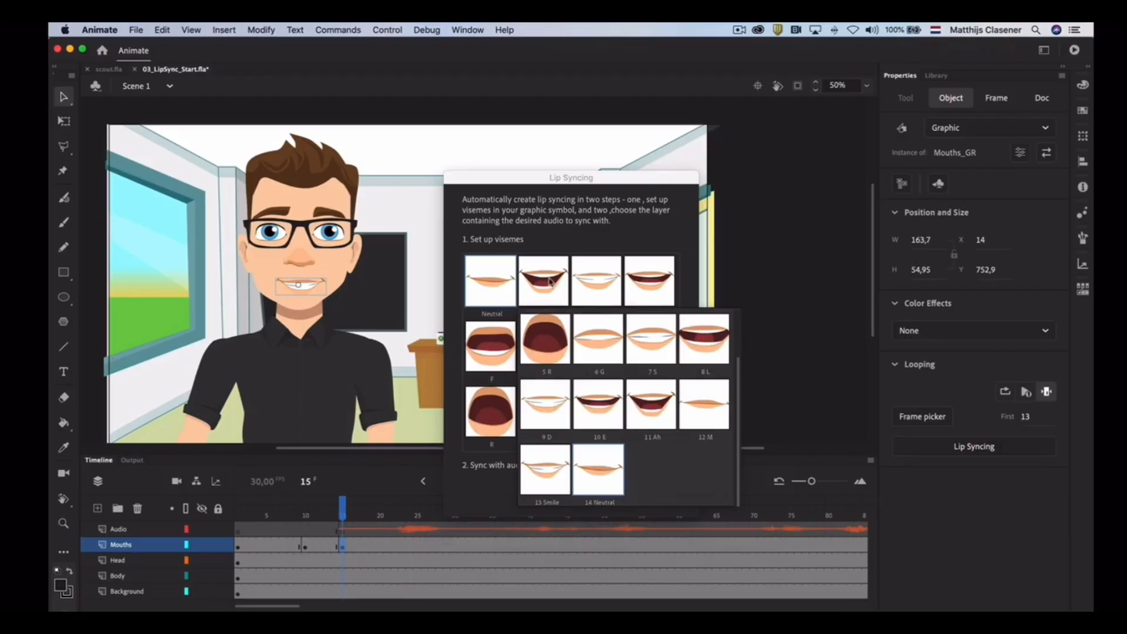
left_click(610, 471)
left_click(707, 481)
left_click(658, 456)
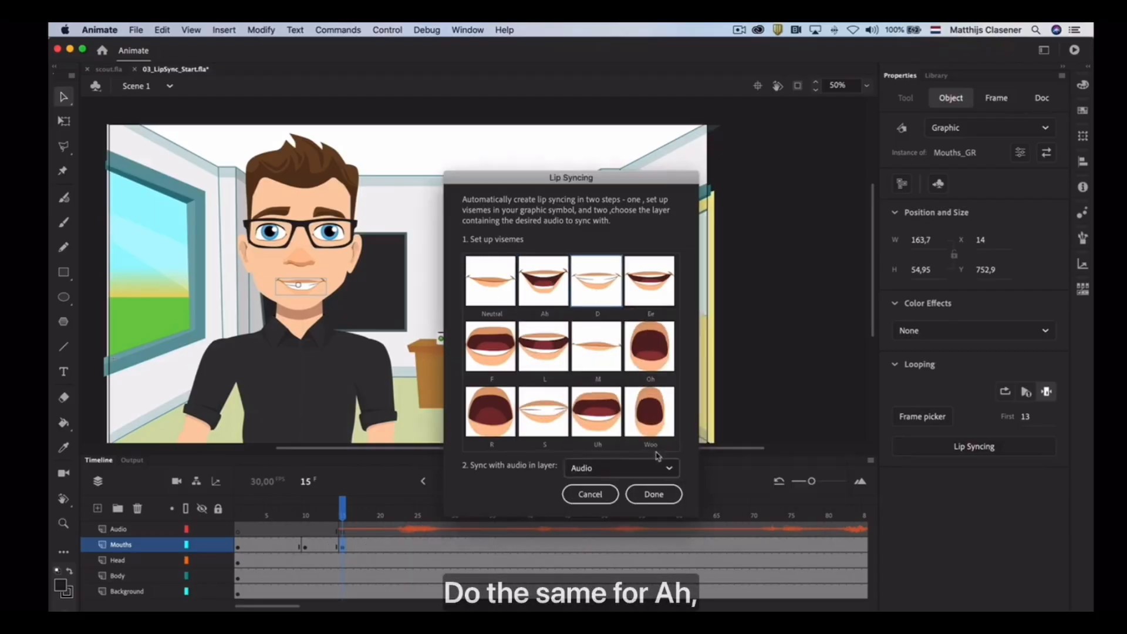
left_click(642, 287)
left_click(759, 467)
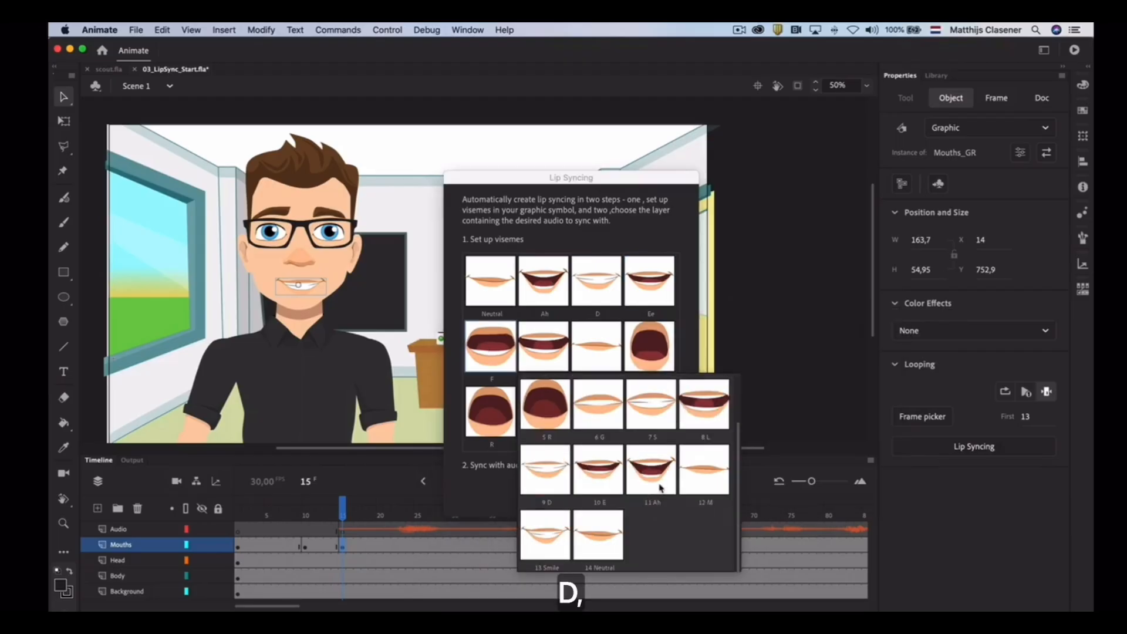
Assign mouth frames to the F, L, M, Oh and R visemes, using 8 L, 12 M, 4 Oh and 5 R for the last four
scroll(660, 487, "up", 2)
left_click(549, 345)
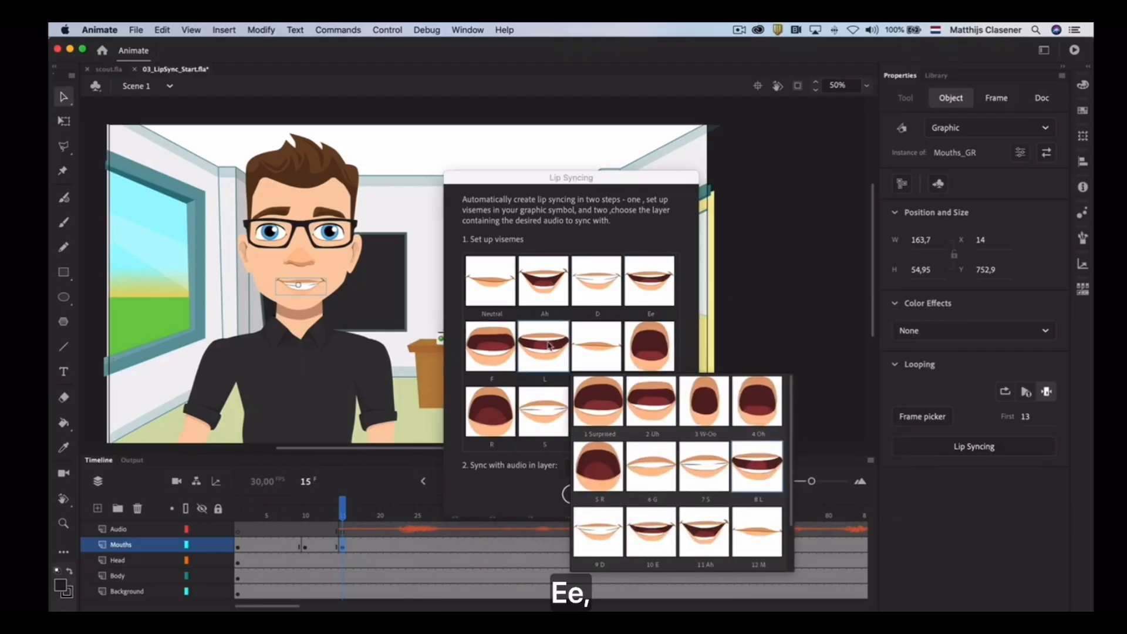
left_click(770, 483)
left_click(786, 534)
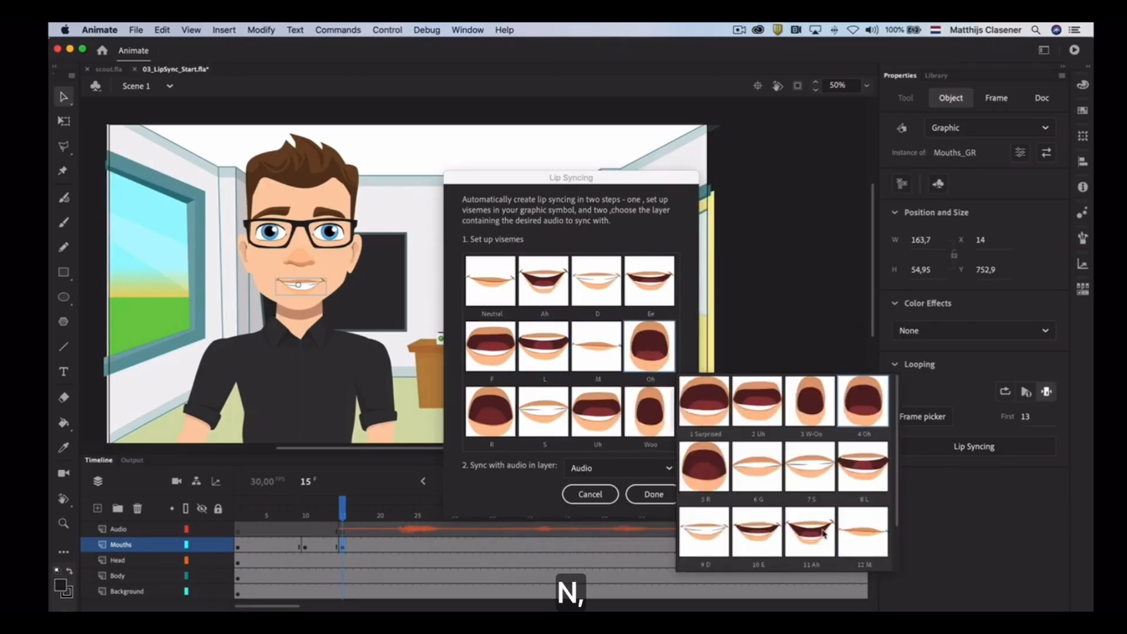
left_click(823, 533)
left_click(553, 545)
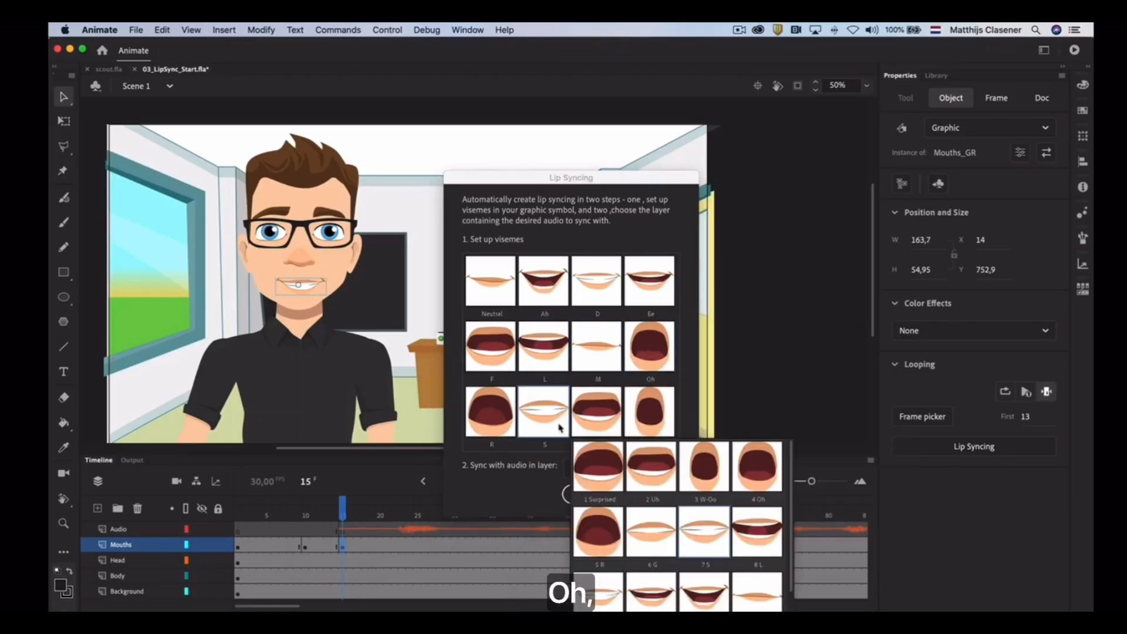
Assign the mouth frames 7 S, 2 Uh and 3 W-Oo to the S, Uh and Woo visemes
scroll(662, 470, "down", 2)
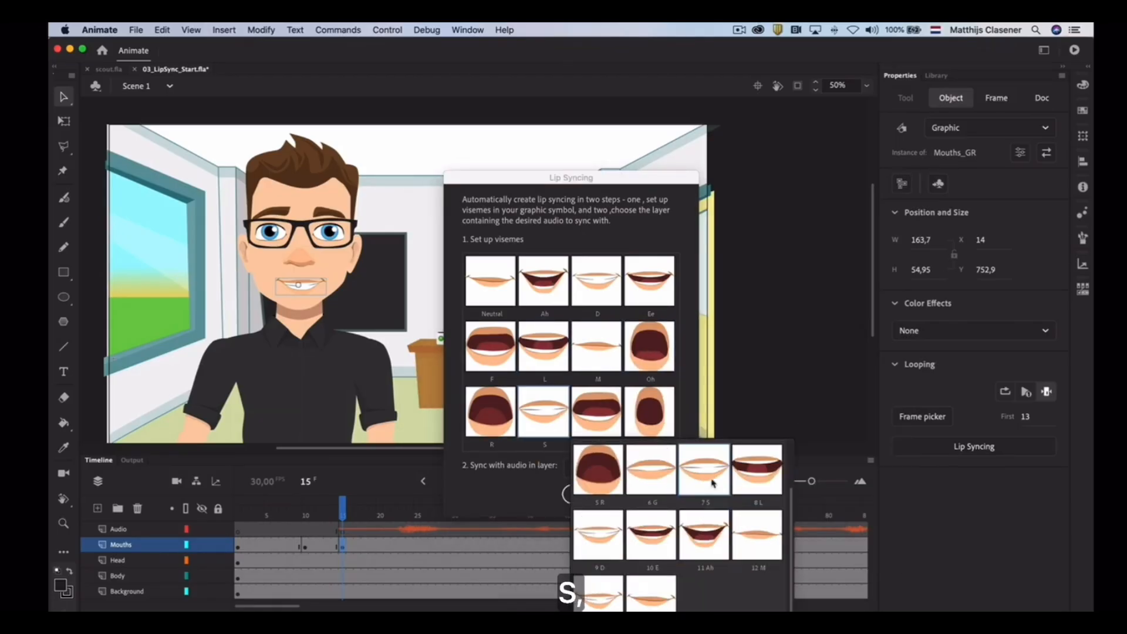
left_click(712, 483)
left_click(588, 418)
left_click(707, 475)
left_click(652, 427)
left_click(818, 472)
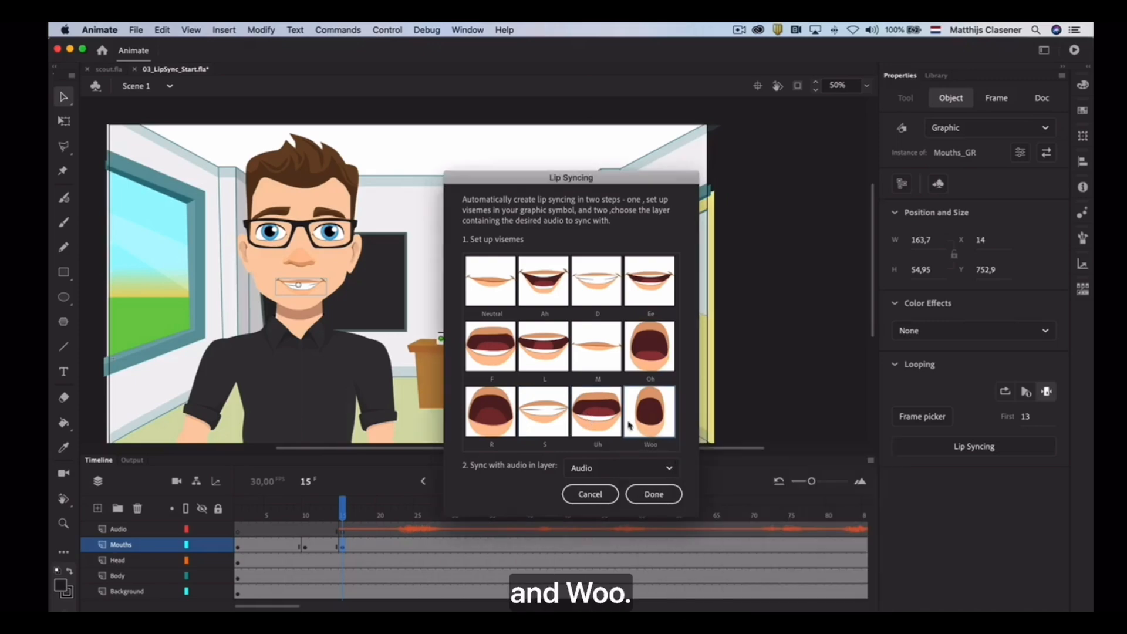
Apply the lip sync using the audio in the Audio layer and play the animation from frame 15
left_click(625, 470)
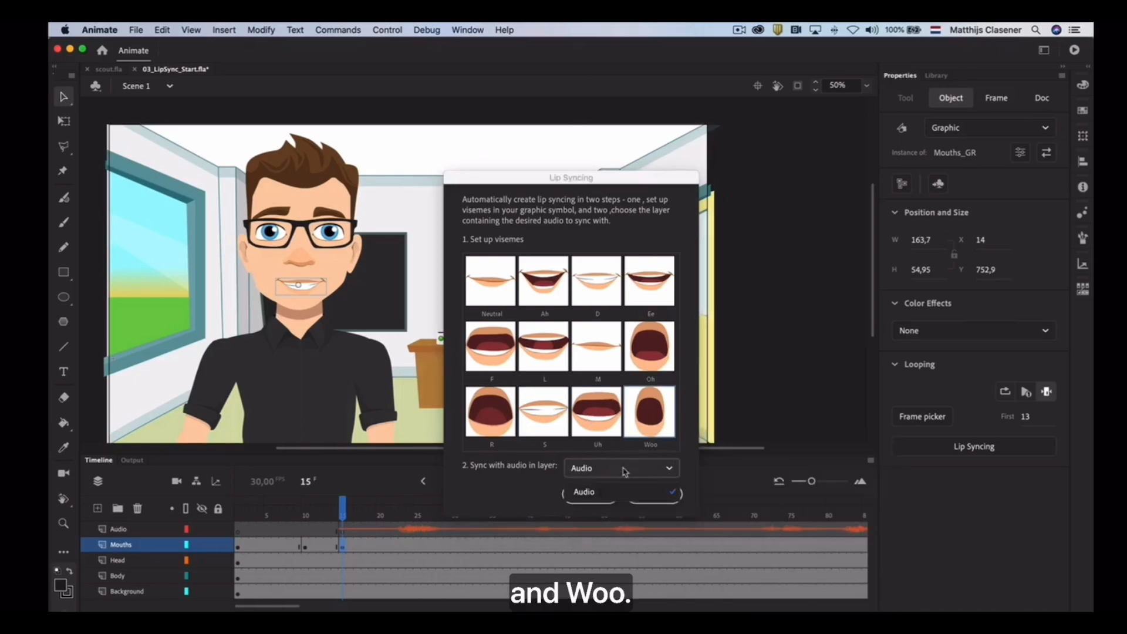
left_click(624, 470)
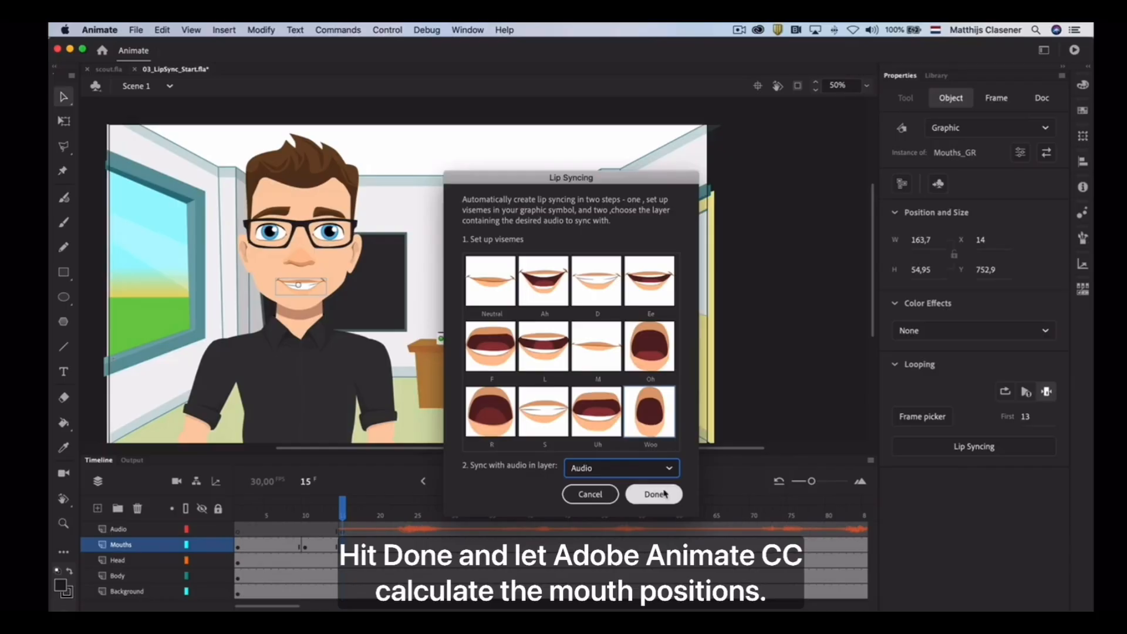
left_click(653, 493)
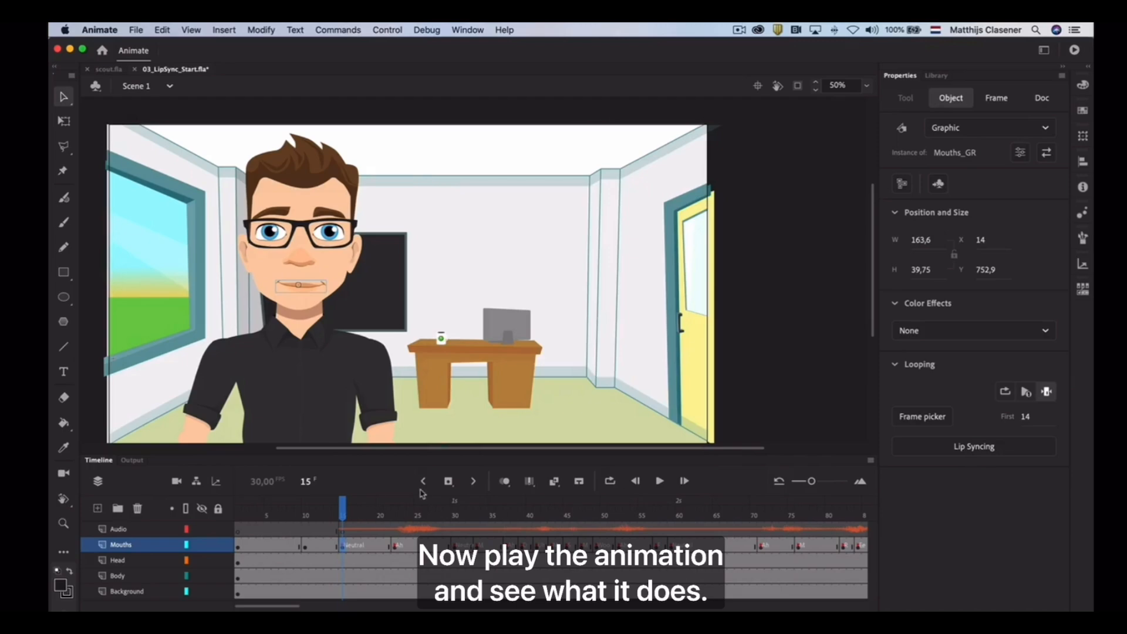
left_click(659, 482)
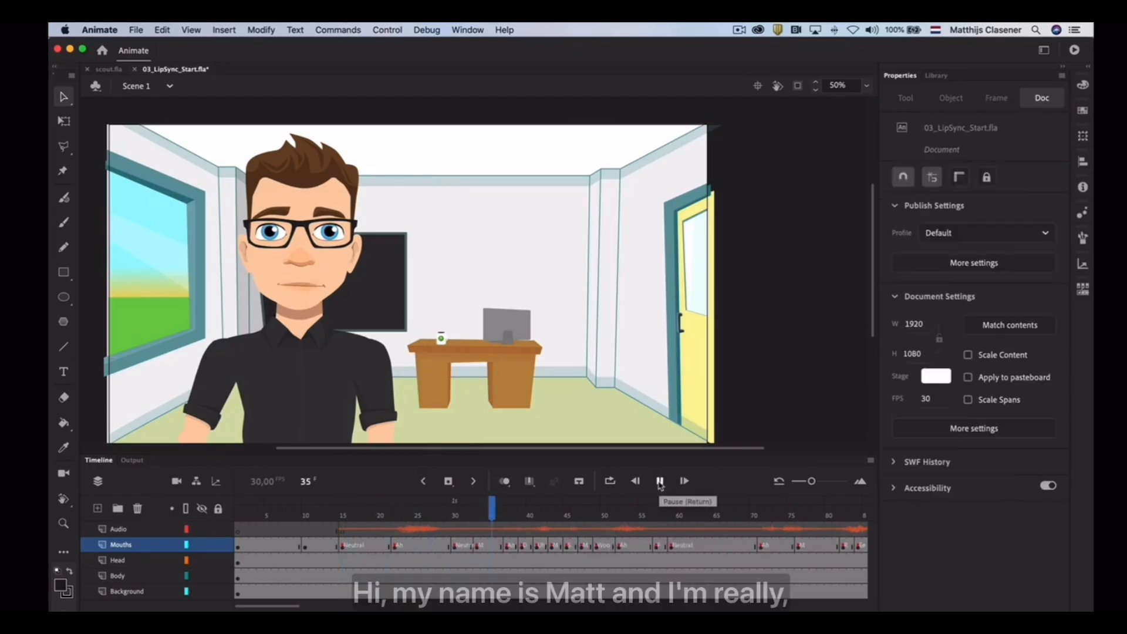